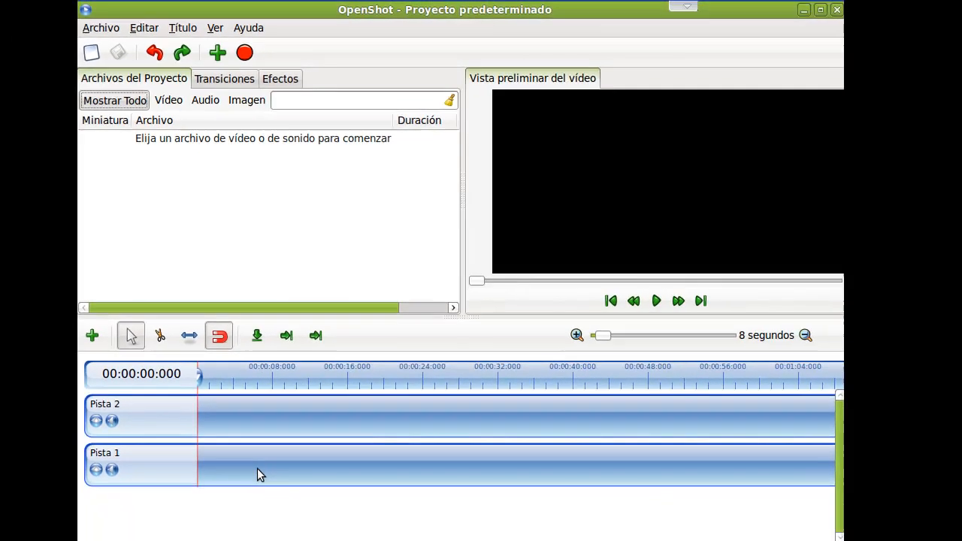
Filter the project files to video and import falla_jordana_2011.avi into the project.
{"action": "left_click", "coordinate": [159, 104]}
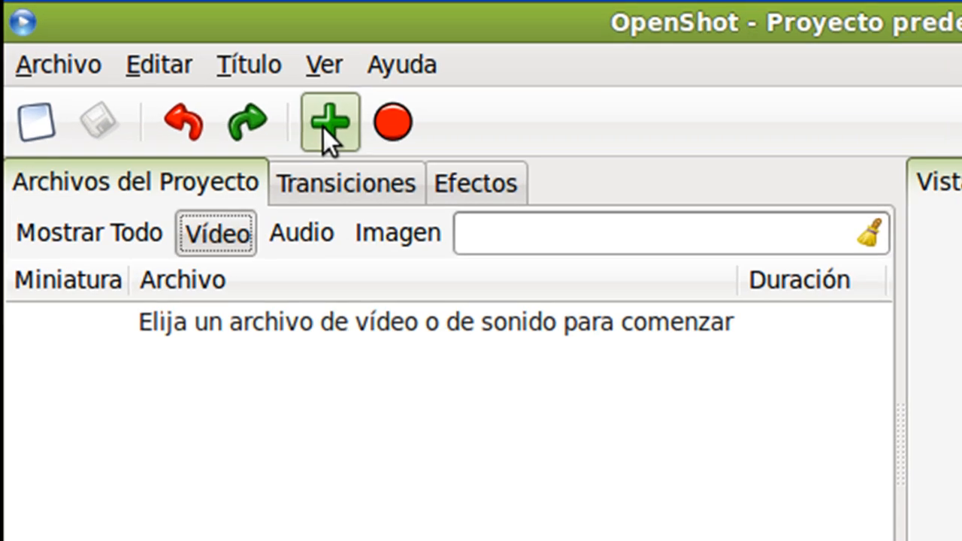
{"action": "left_click", "coordinate": [329, 122]}
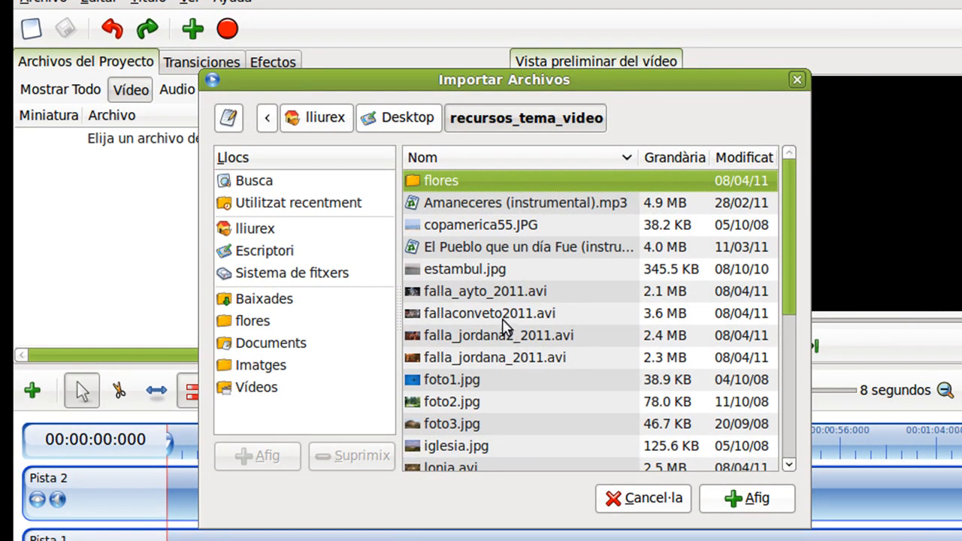
{"action": "left_click", "coordinate": [496, 357]}
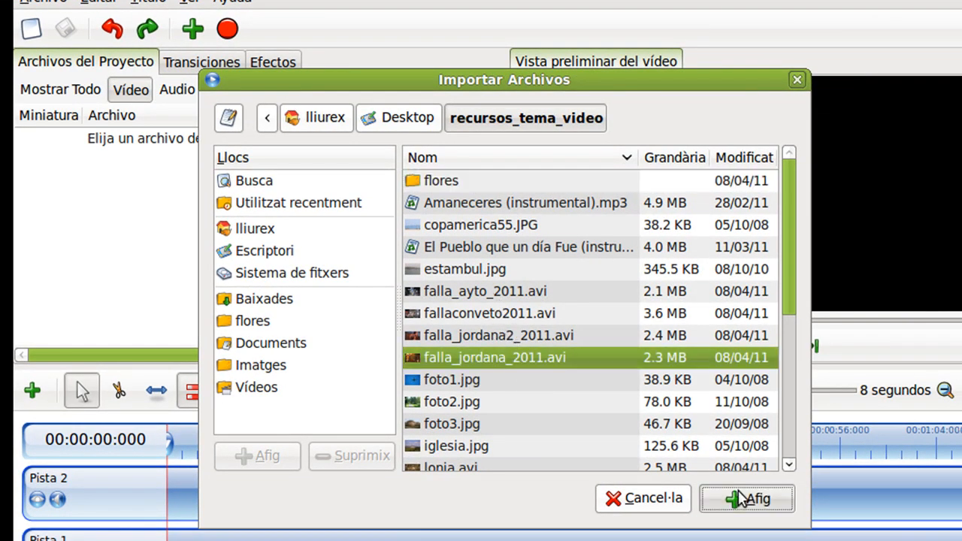
{"action": "left_click", "coordinate": [740, 498]}
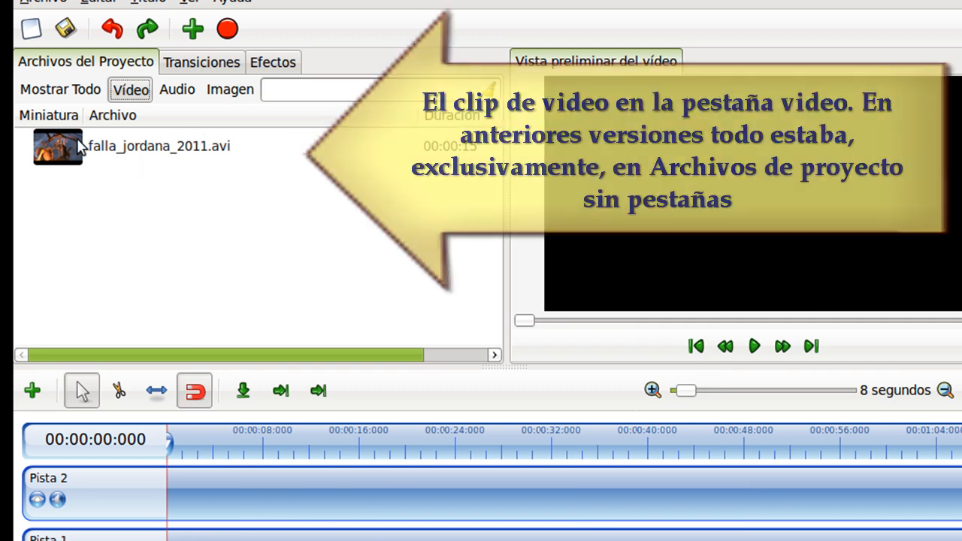
Place the falla_jordana_2011.avi clip at the start of Pista 1 on the timeline.
{"action": "left_click_drag", "start_coordinate": [57, 147], "coordinate": [261, 540]}
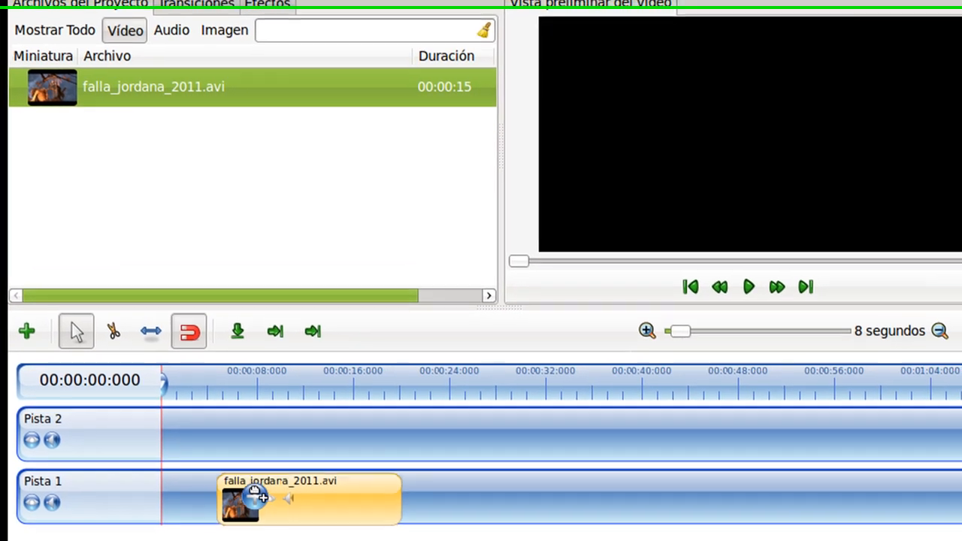
{"action": "left_click_drag", "start_coordinate": [256, 496], "coordinate": [256, 492]}
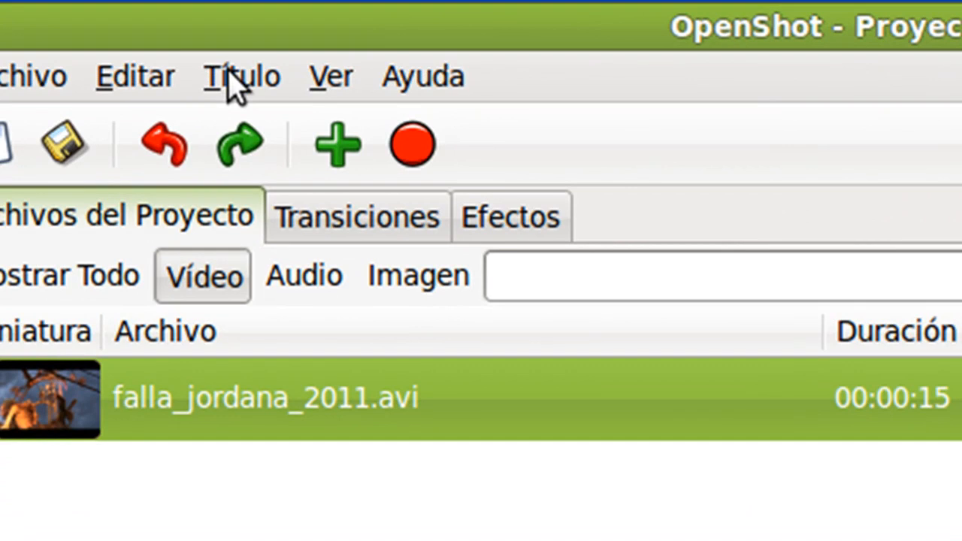
Open a new title and choose the Oval 2 template after previewing Creative Commons 1 and Footer 1.
{"action": "left_click", "coordinate": [214, 75]}
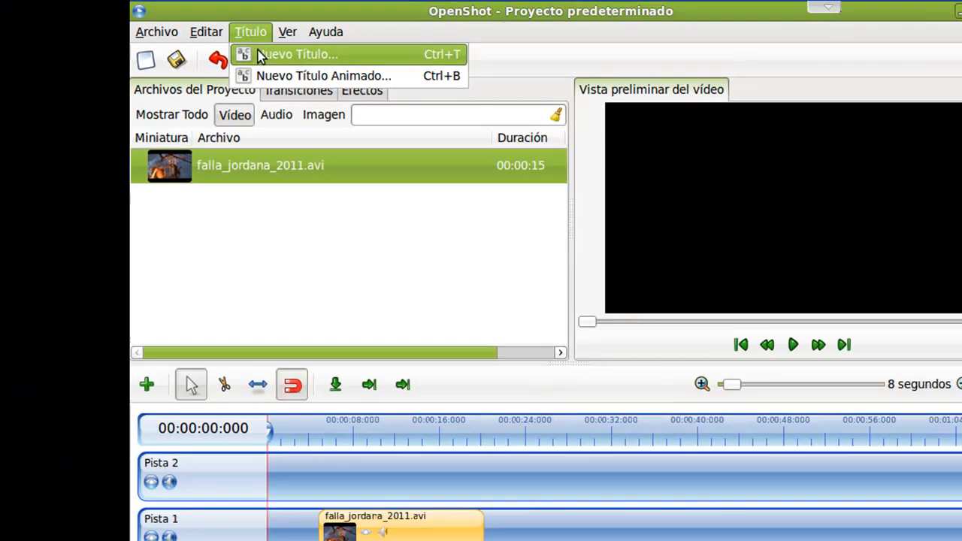
{"action": "left_click", "coordinate": [267, 134]}
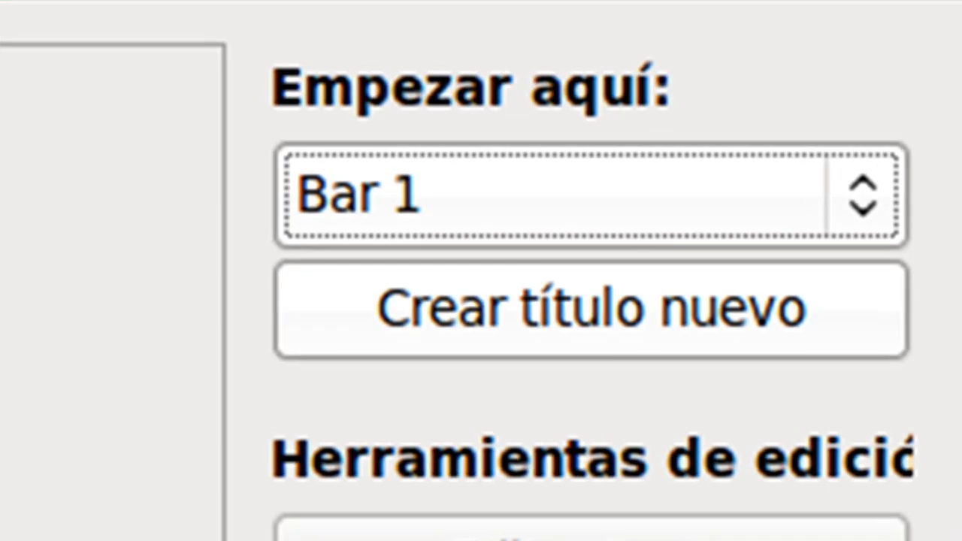
{"action": "left_click", "coordinate": [451, 197]}
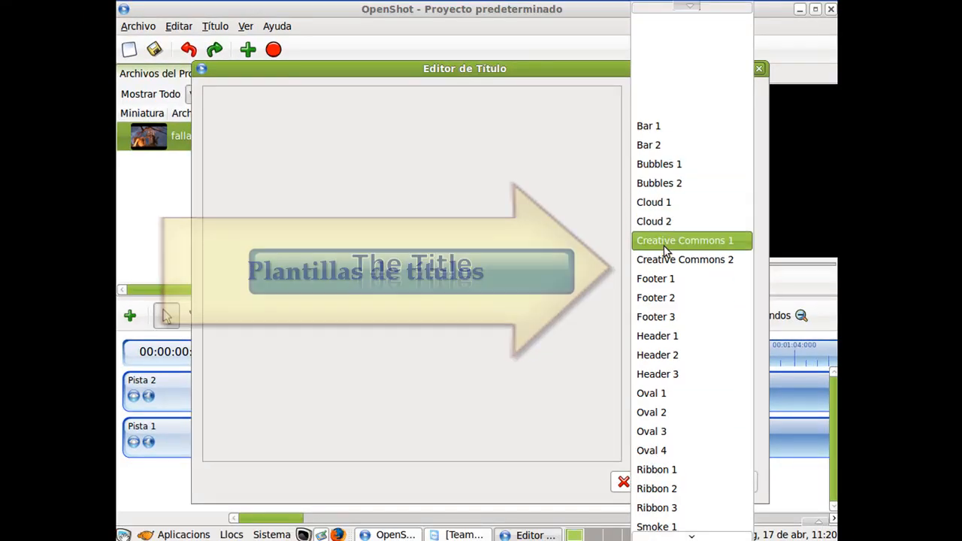
{"action": "left_click", "coordinate": [666, 241]}
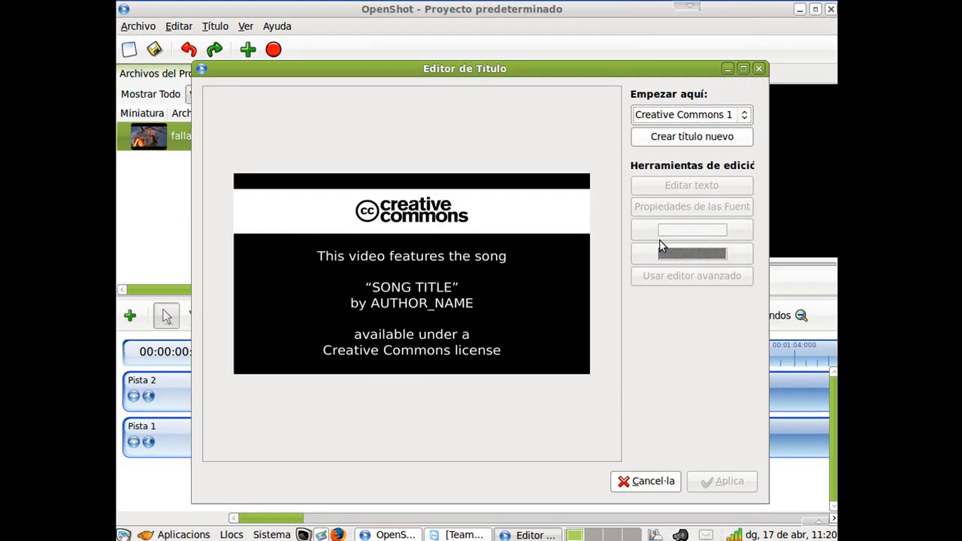
{"action": "left_click", "coordinate": [671, 121]}
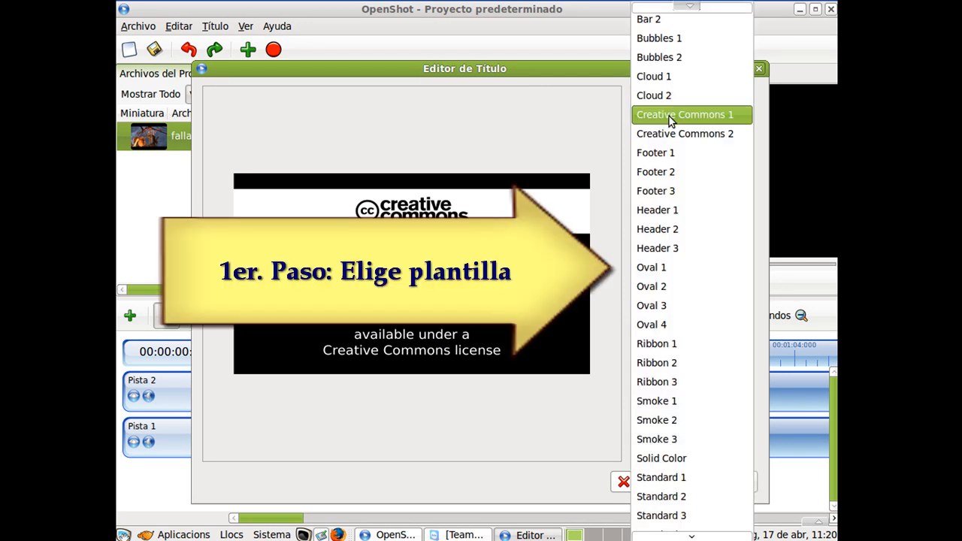
{"action": "left_click", "coordinate": [670, 154]}
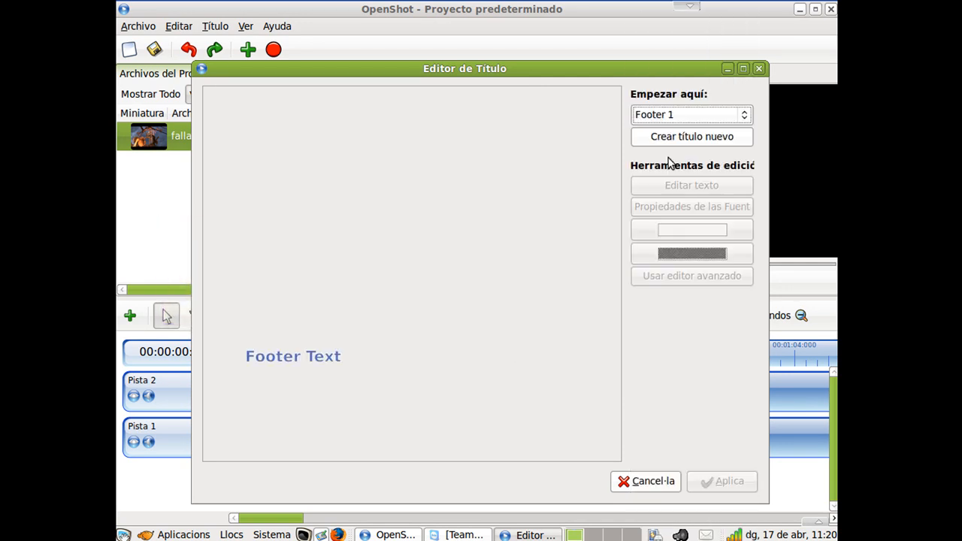
{"action": "left_click", "coordinate": [679, 117]}
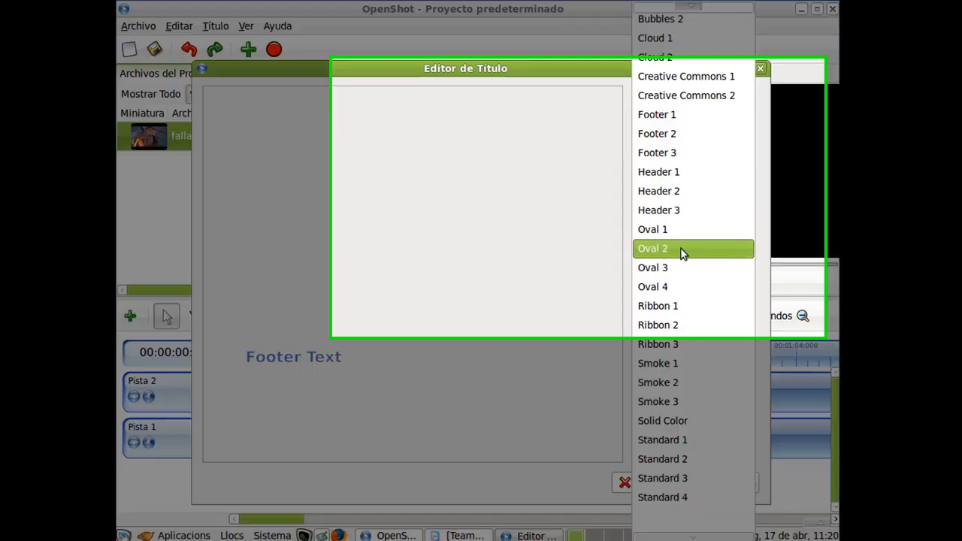
{"action": "left_click", "coordinate": [681, 248]}
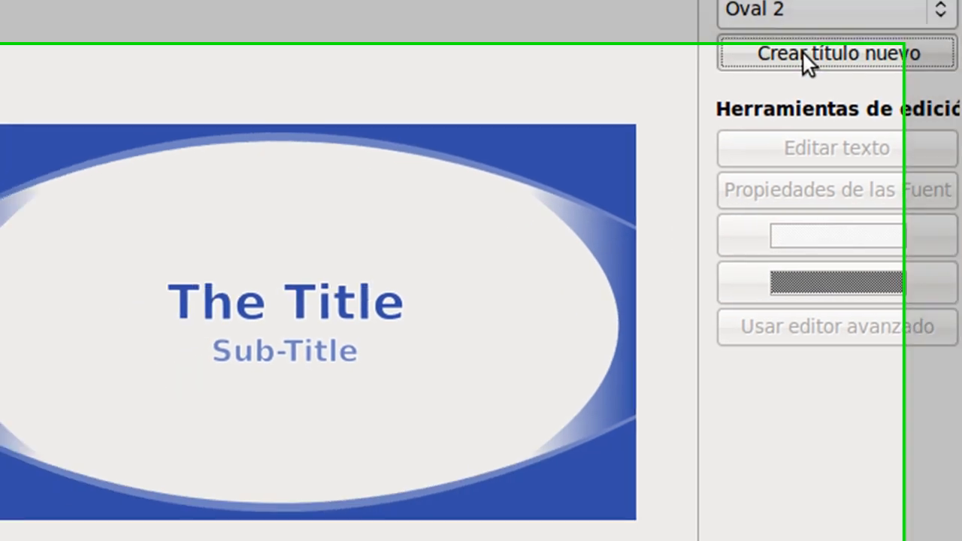
Create a new title file from the template named Inicial.
{"action": "left_click", "coordinate": [679, 160]}
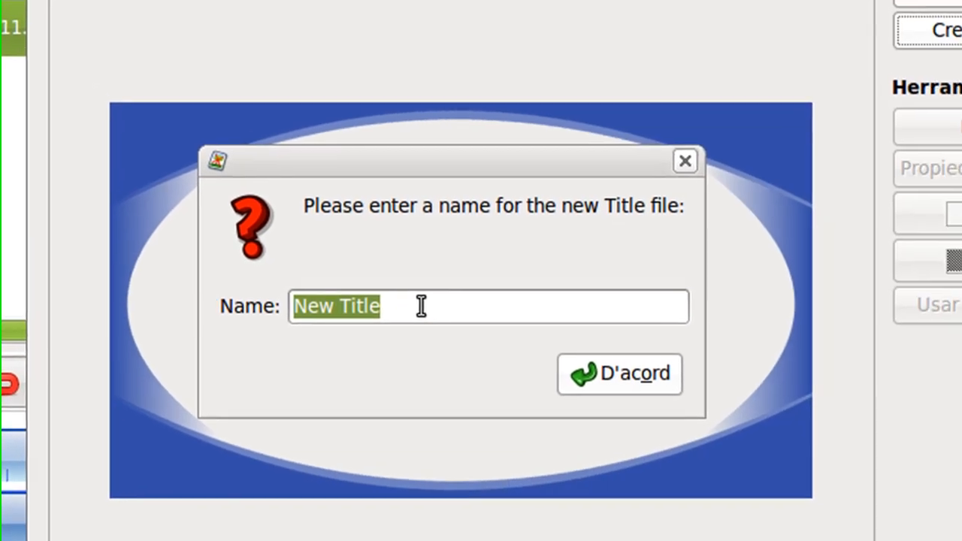
{"action": "type", "text": "Inicial"}
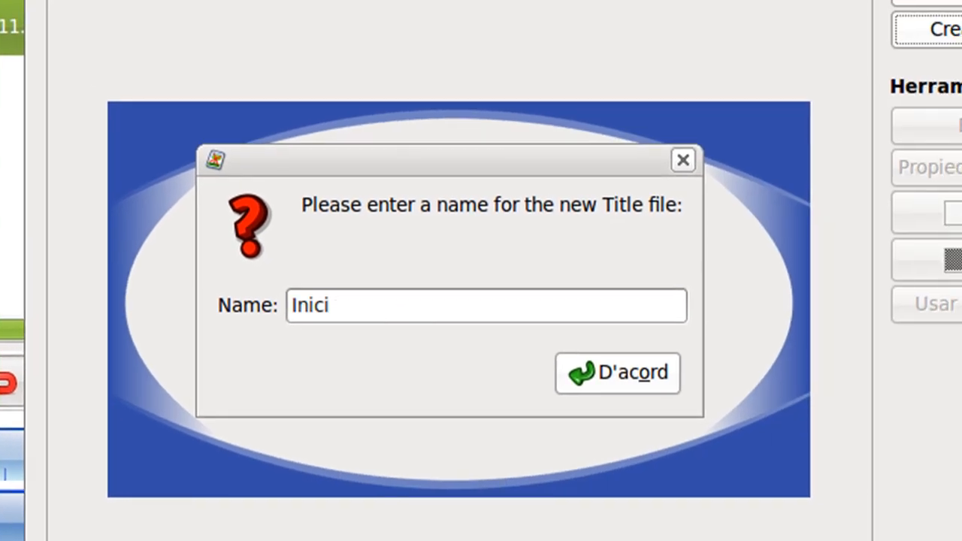
{"action": "left_click", "coordinate": [626, 375]}
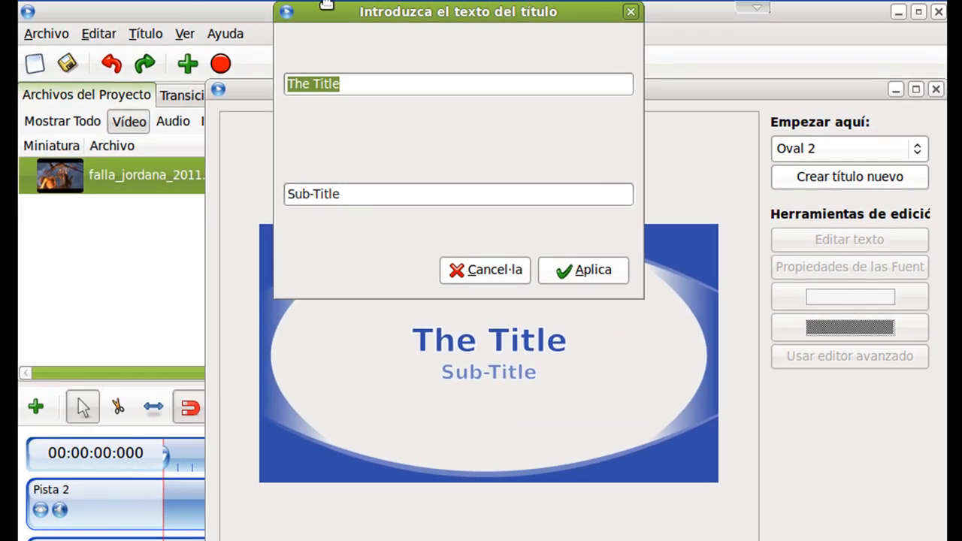
Set the title text to "Curso de Audio y Video" and the subtitle to the author's name, then apply.
{"action": "left_click_drag", "start_coordinate": [518, 66], "coordinate": [222, 80]}
{"action": "left_click_drag", "start_coordinate": [310, 24], "coordinate": [306, 25]}
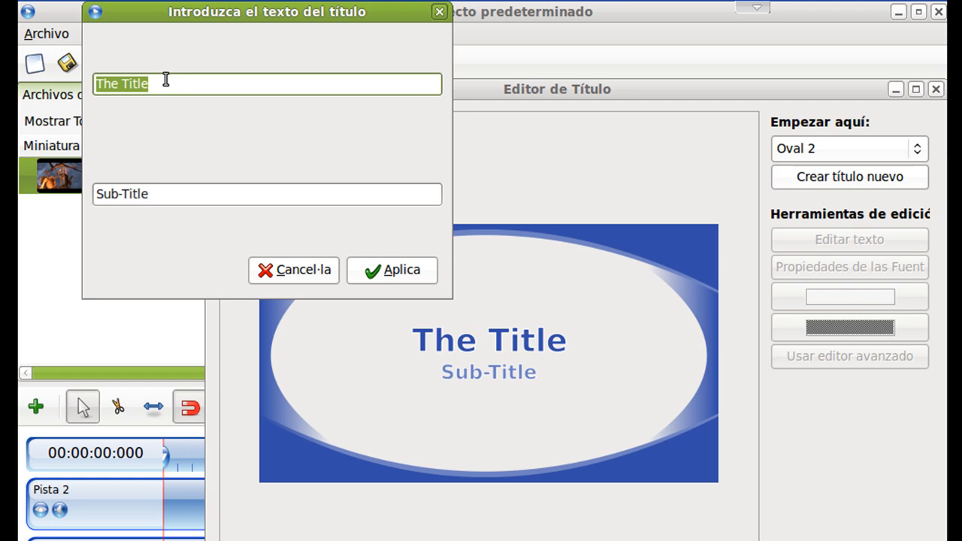
{"action": "type", "text": "Curso de Audio y Video"}
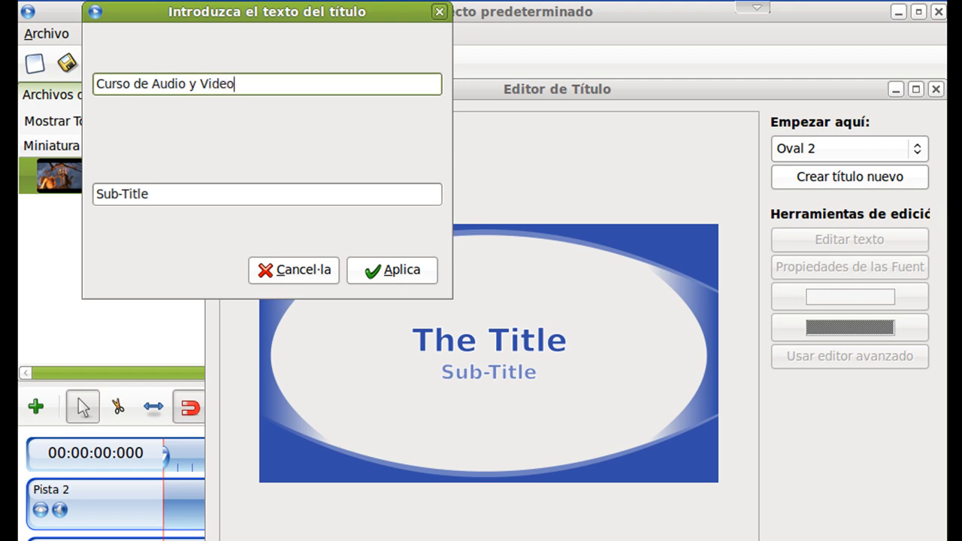
{"action": "left_click_drag", "start_coordinate": [174, 196], "coordinate": [88, 193]}
{"action": "type", "text": "Jorca"}
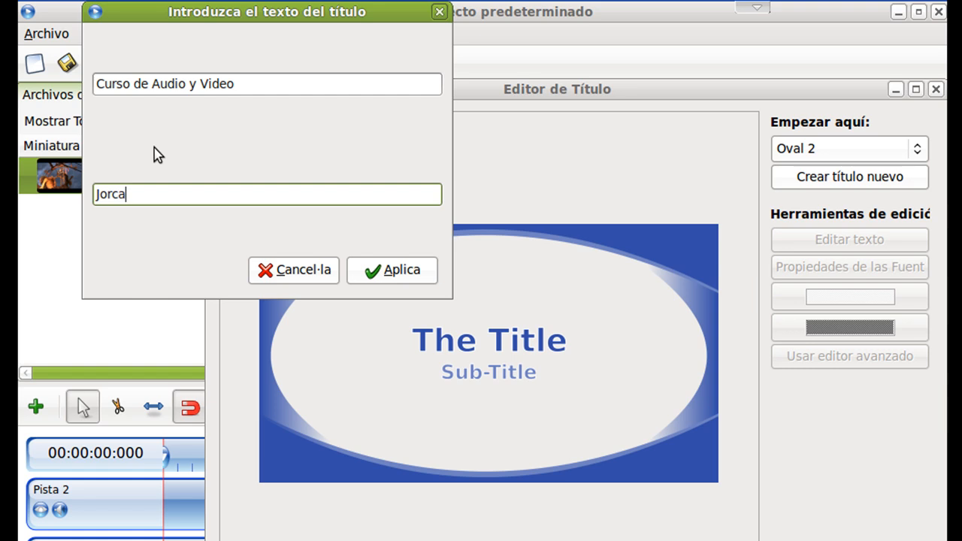
{"action": "left_click", "coordinate": [406, 272]}
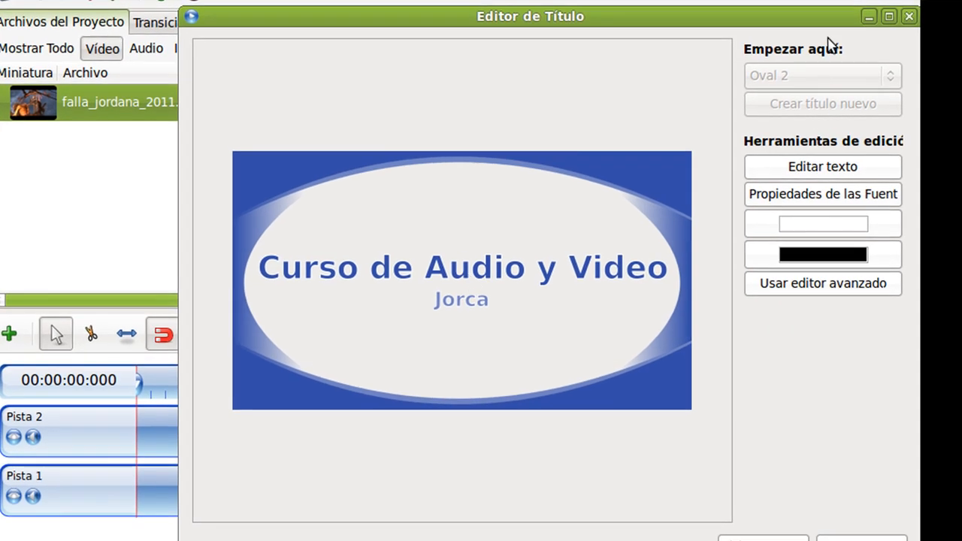
{"action": "left_click", "coordinate": [804, 173]}
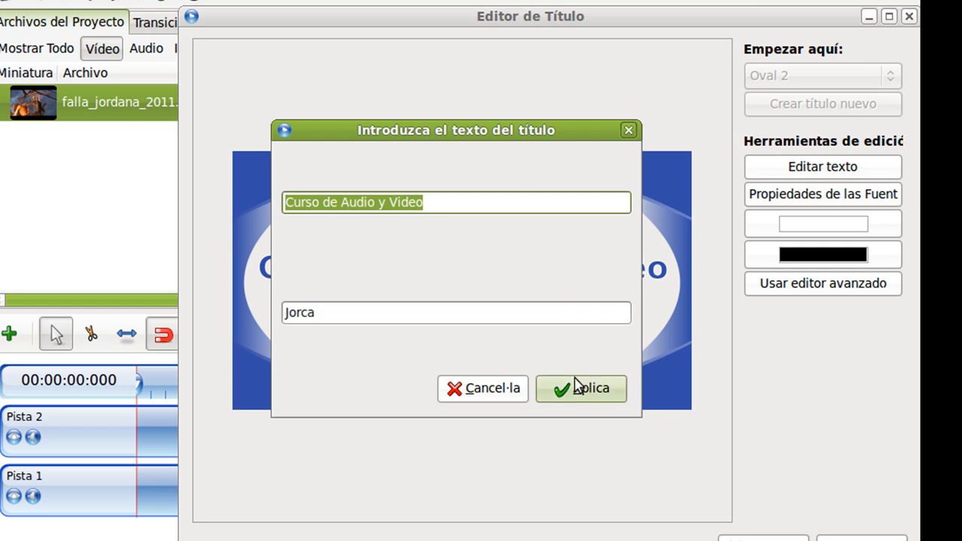
{"action": "left_click", "coordinate": [581, 388]}
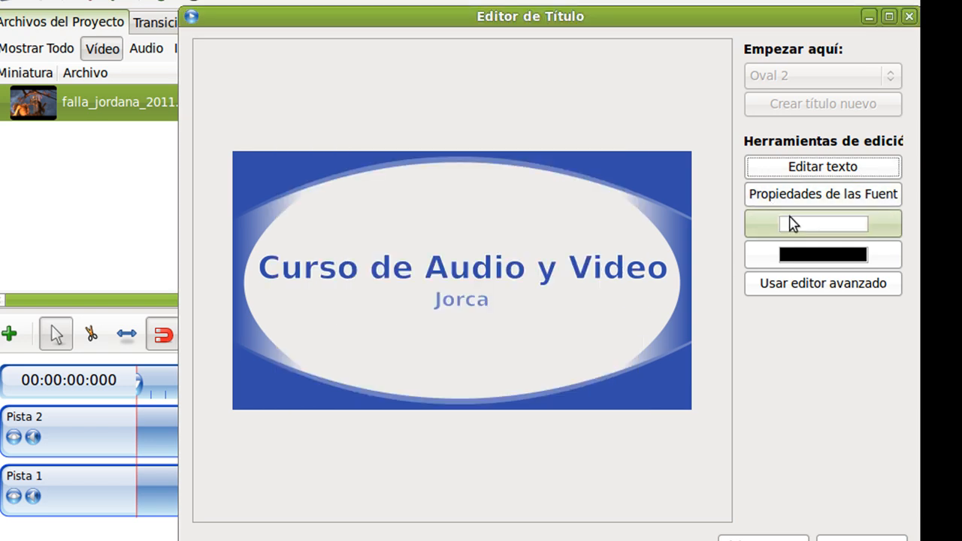
Change the title's font to AlManzomah.
{"action": "left_click", "coordinate": [792, 202]}
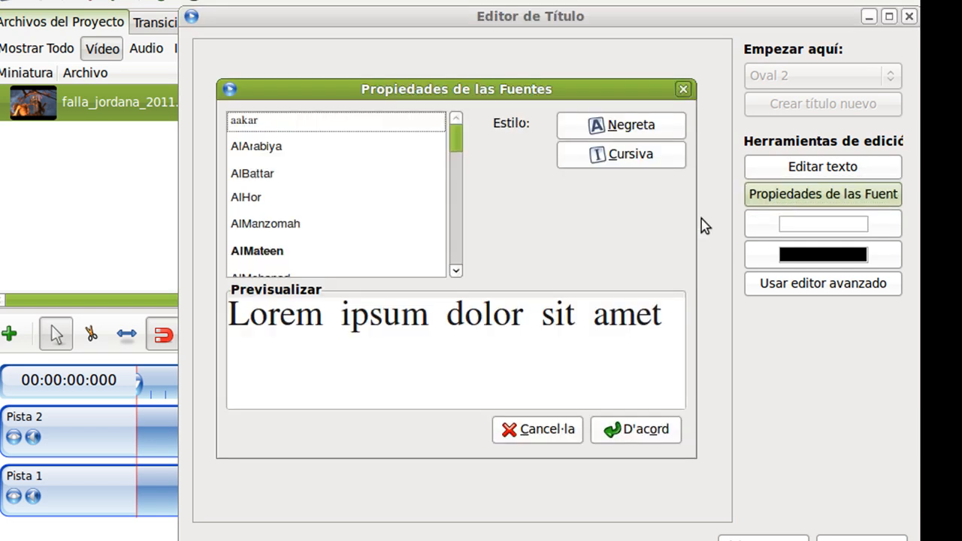
{"action": "left_click", "coordinate": [285, 226]}
{"action": "left_click_drag", "start_coordinate": [338, 96], "coordinate": [587, 323]}
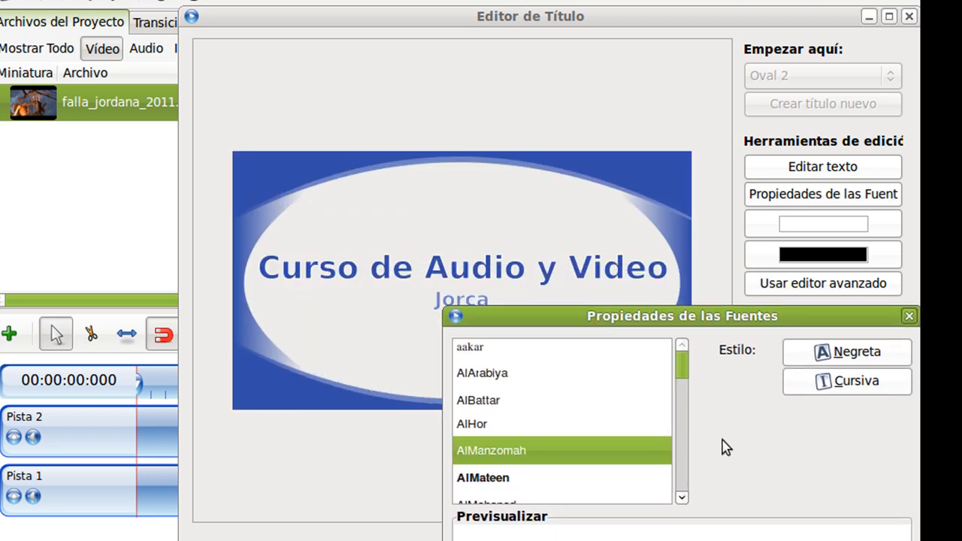
{"action": "left_click_drag", "start_coordinate": [798, 317], "coordinate": [794, 182]}
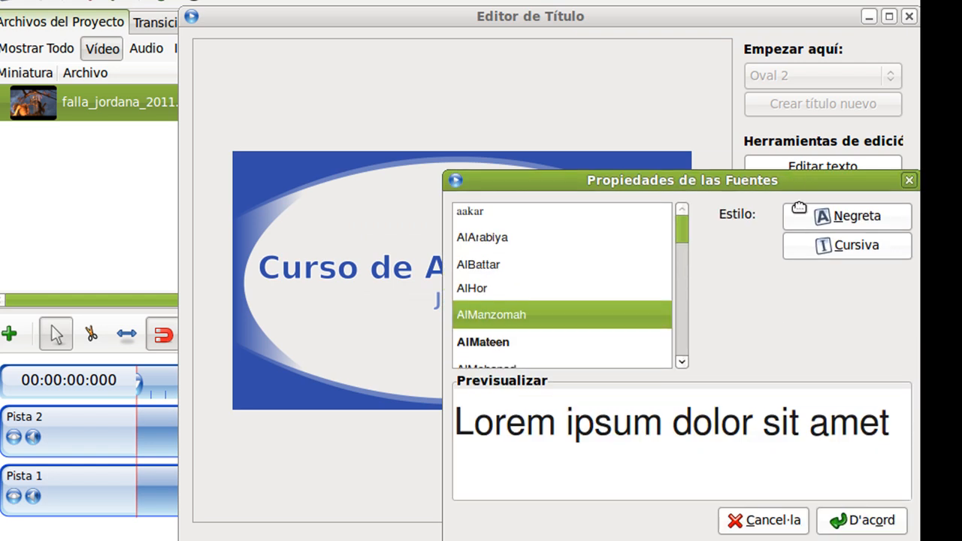
{"action": "left_click", "coordinate": [864, 521]}
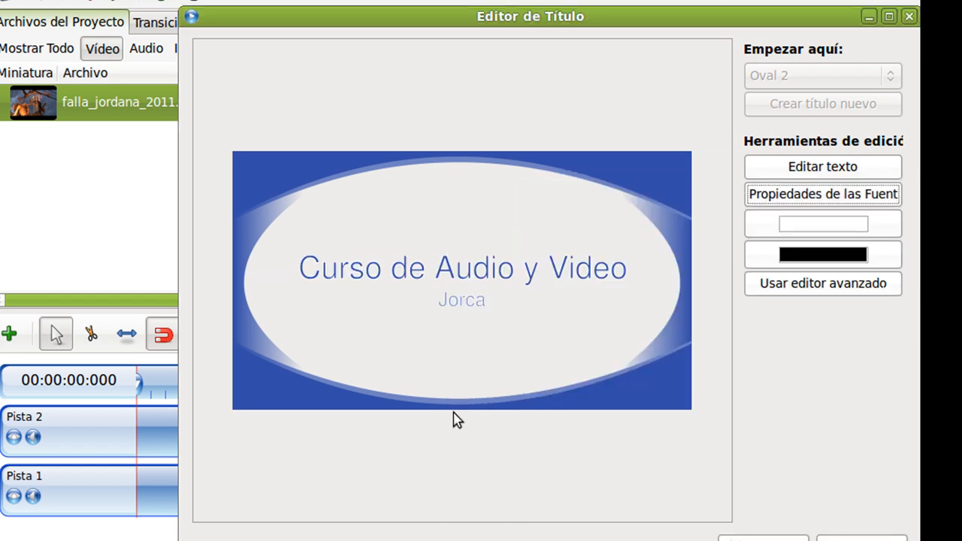
Set the title text colour to red.
{"action": "left_click", "coordinate": [800, 227]}
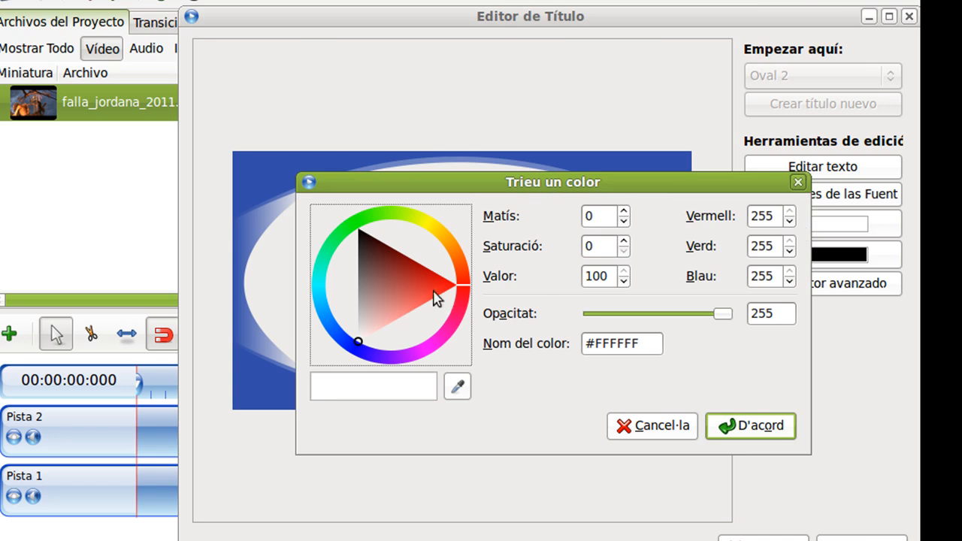
{"action": "left_click", "coordinate": [430, 288]}
{"action": "left_click", "coordinate": [754, 429]}
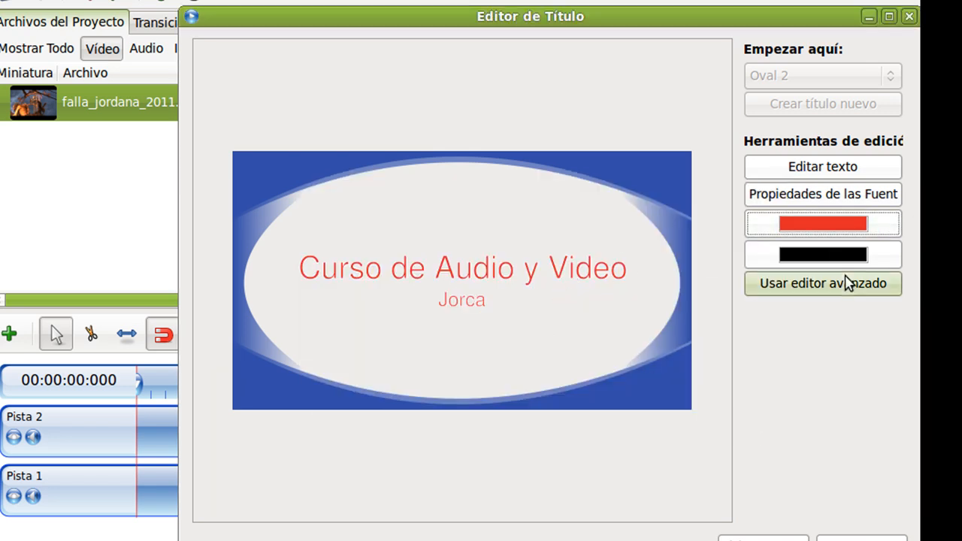
Set the title's background colour to yellow #F7CD4A.
{"action": "left_click", "coordinate": [855, 259]}
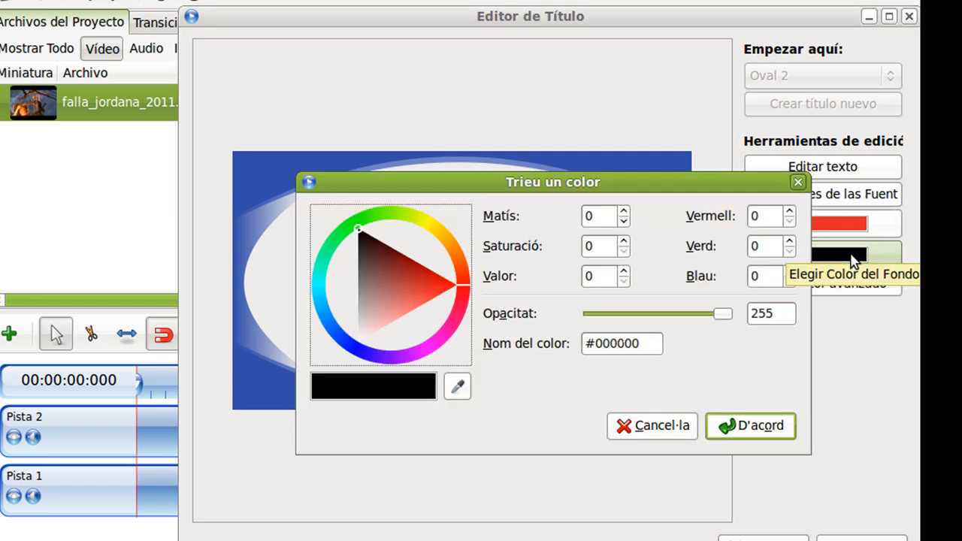
{"action": "left_click", "coordinate": [441, 242]}
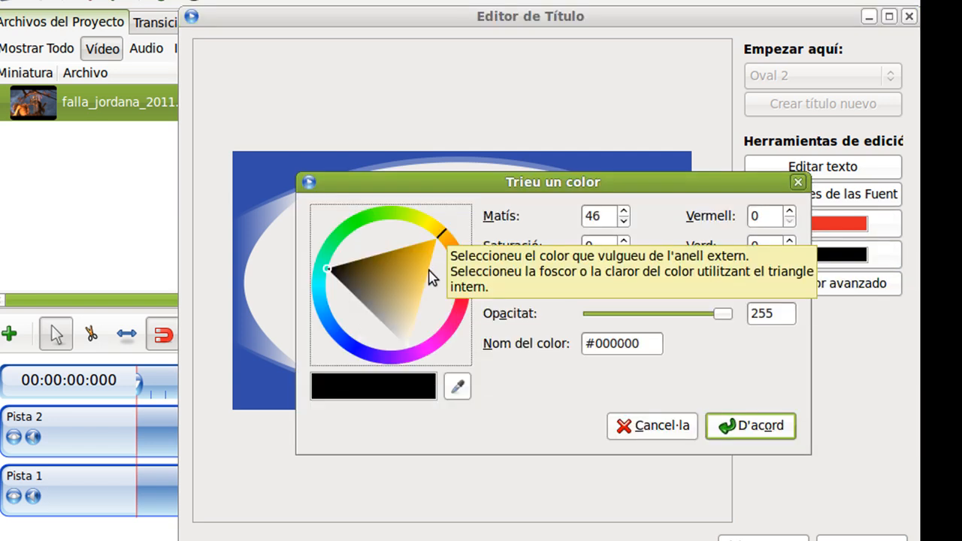
{"action": "left_click", "coordinate": [424, 273]}
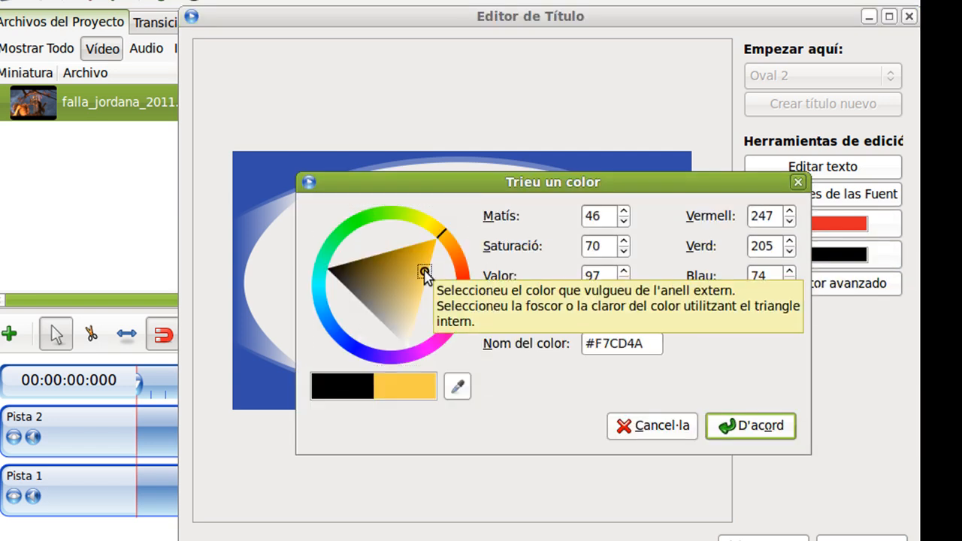
{"action": "left_click", "coordinate": [756, 426]}
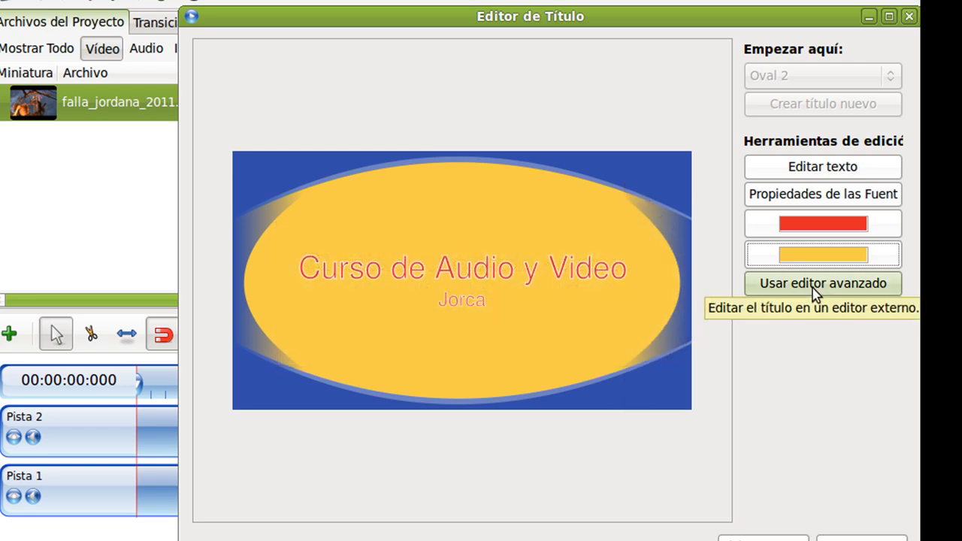
Open the title in the advanced external editor, Inkscape.
{"action": "left_click", "coordinate": [816, 292]}
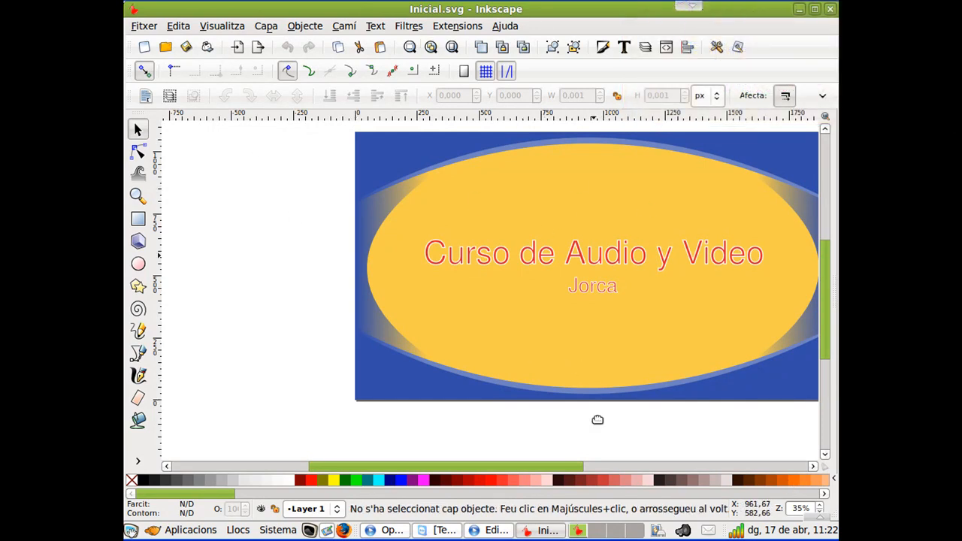
{"action": "left_click_drag", "start_coordinate": [426, 468], "coordinate": [480, 466]}
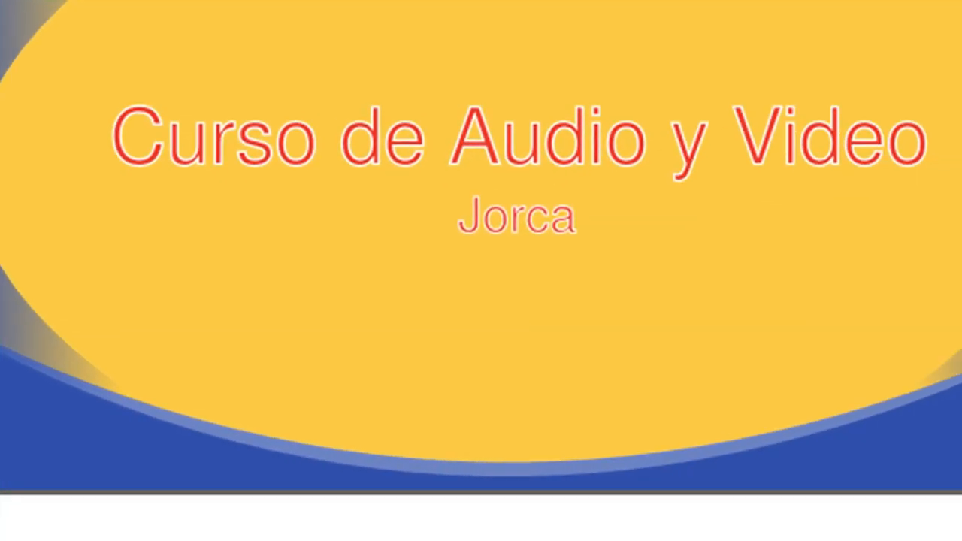
Draw a red star below the subtitle with the Star tool.
{"action": "left_click_drag", "start_coordinate": [371, 294], "coordinate": [441, 365]}
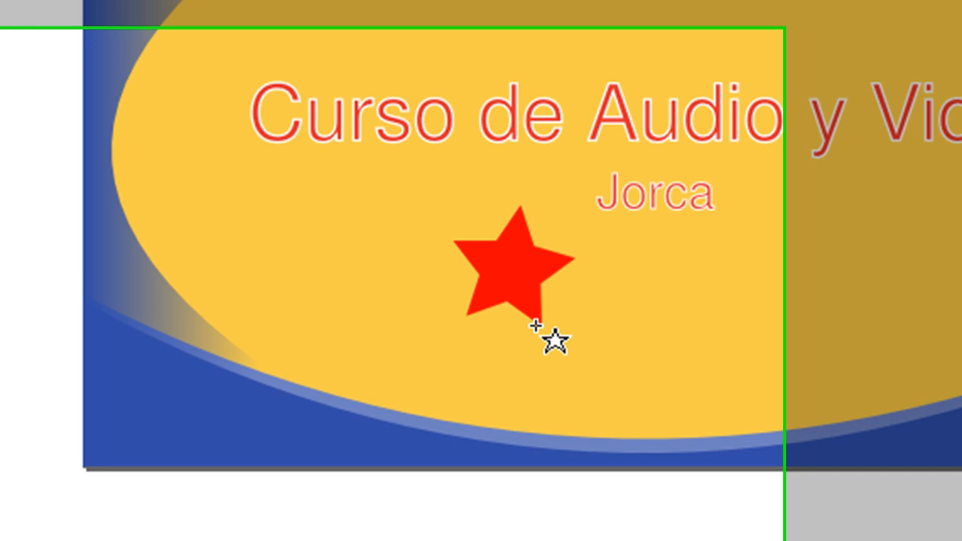
{"action": "left_click_drag", "start_coordinate": [535, 325], "coordinate": [571, 314]}
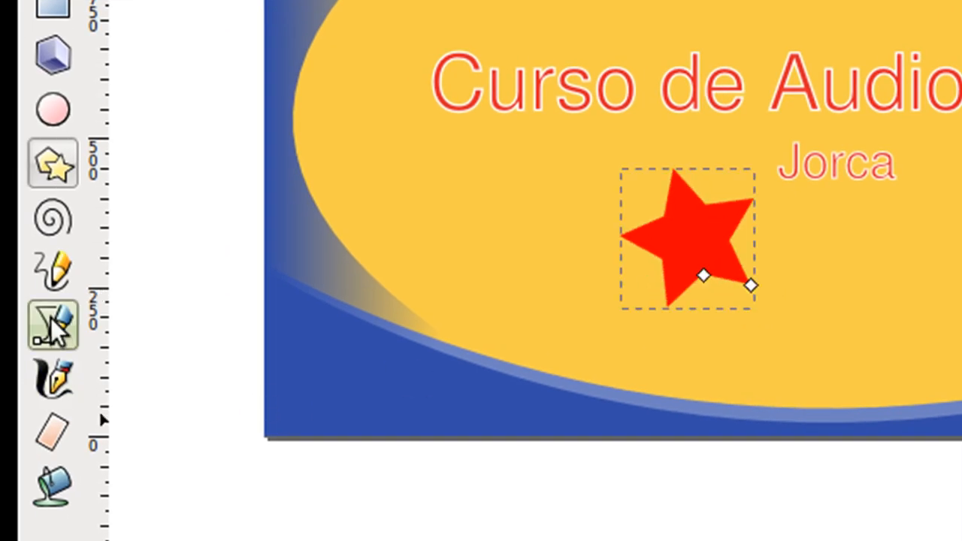
Draw a wavy calligraphic stroke to the right of the star, then close Inkscape saving Inicial.svg.
{"action": "left_click", "coordinate": [52, 325]}
{"action": "left_click", "coordinate": [71, 369]}
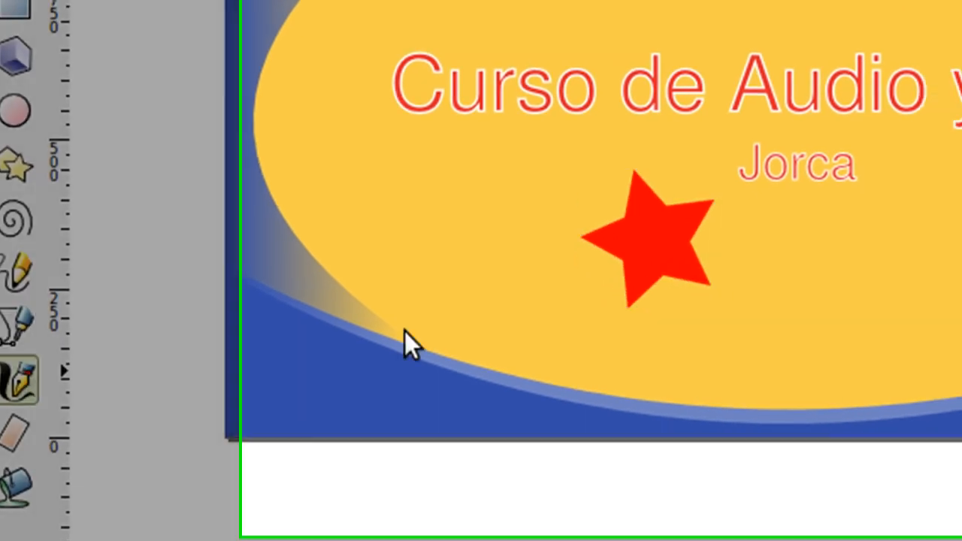
{"action": "mouse_move", "coordinate": [544, 323]}
{"action": "left_mouse_down"}
{"action": "mouse_move", "coordinate": [665, 285]}
{"action": "mouse_move", "coordinate": [762, 291]}
{"action": "mouse_move", "coordinate": [819, 279]}
{"action": "mouse_move", "coordinate": [868, 197]}
{"action": "left_mouse_up"}
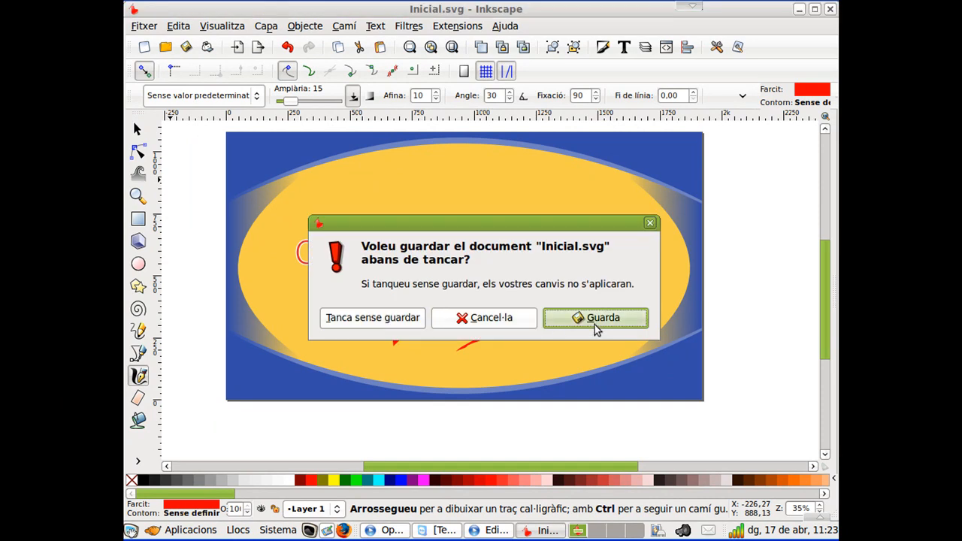
{"action": "left_click", "coordinate": [593, 319]}
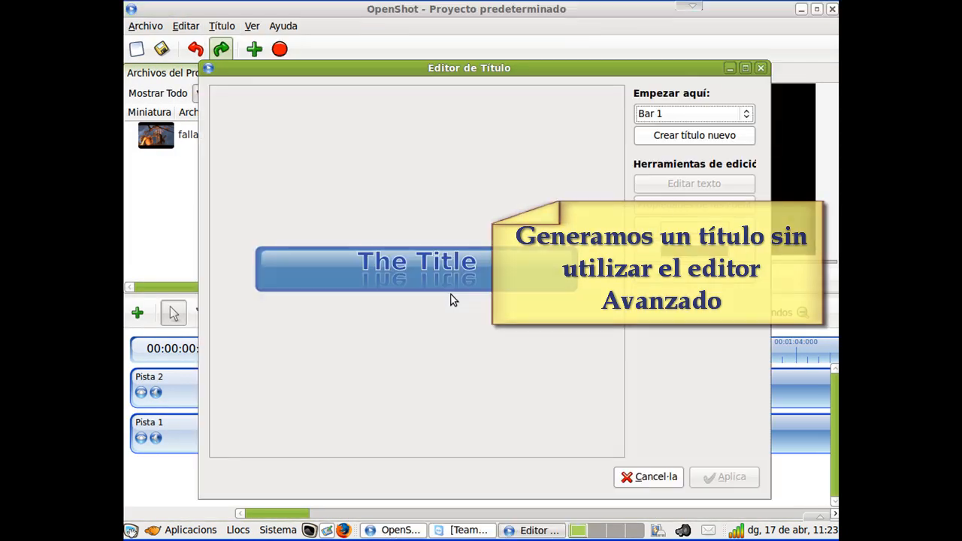
Create a new title from the Oval 2 template, naming the title file "inicial".
{"action": "left_click", "coordinate": [719, 114]}
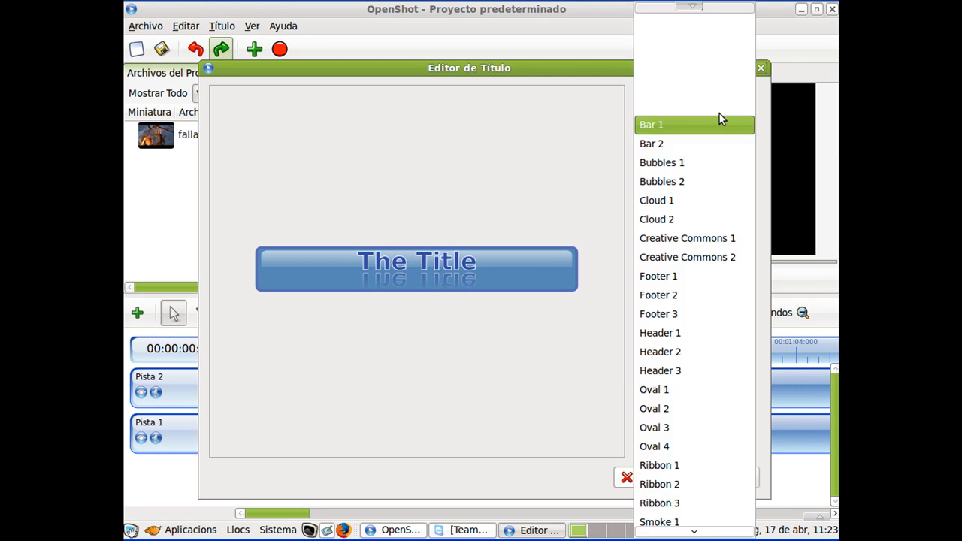
{"action": "left_click", "coordinate": [675, 408]}
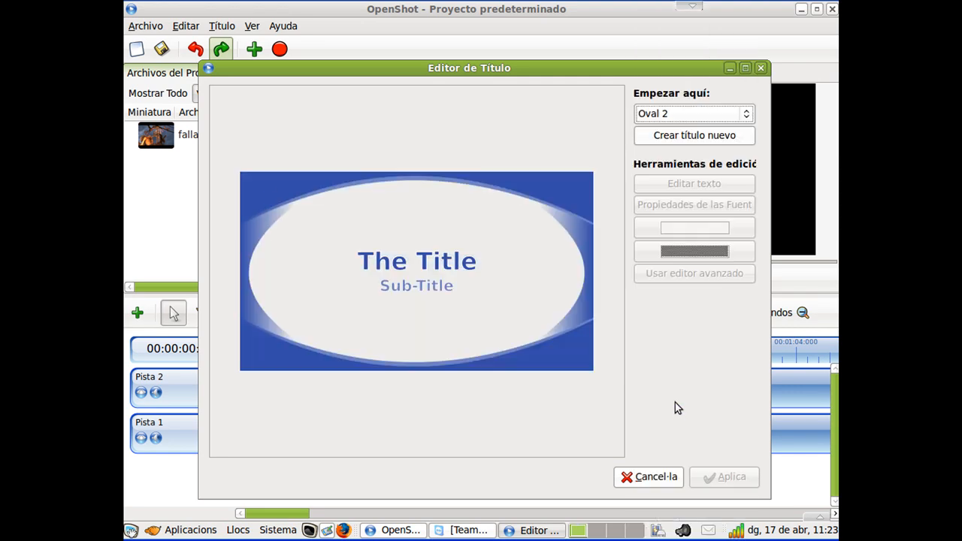
{"action": "left_click", "coordinate": [667, 137]}
{"action": "type", "text": "inicial"}
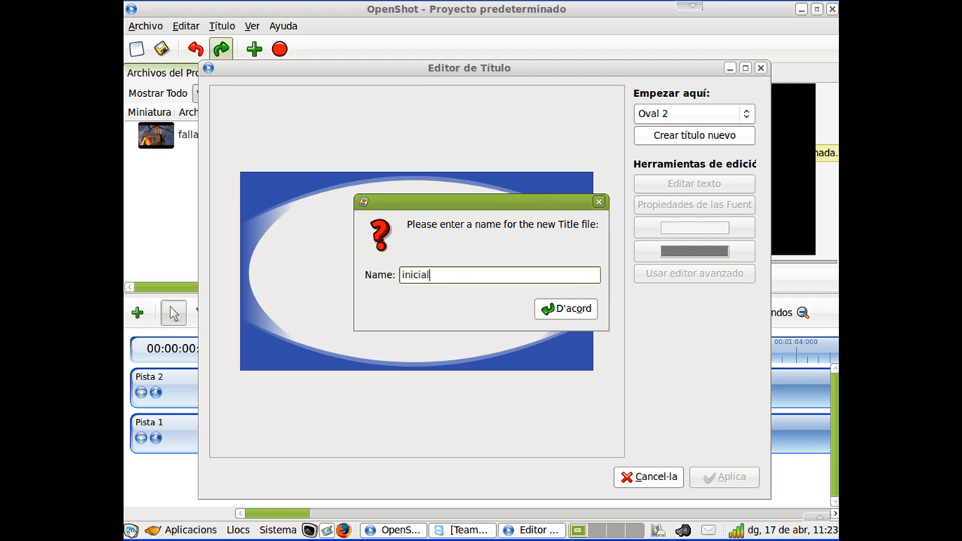
{"action": "left_click", "coordinate": [583, 314]}
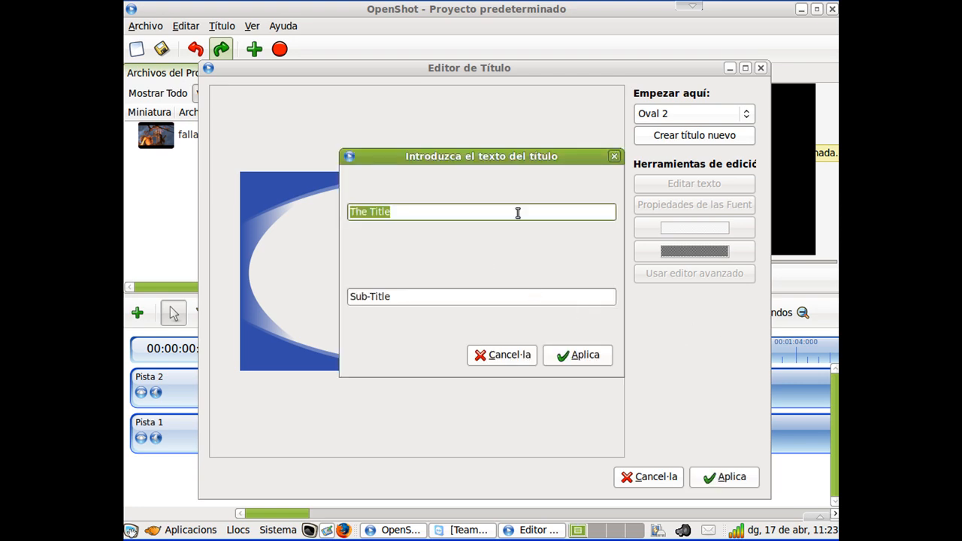
Set the title text to "Curso de Audio y Video" and the subtitle to "jorca".
{"action": "type", "text": "Curso de"}
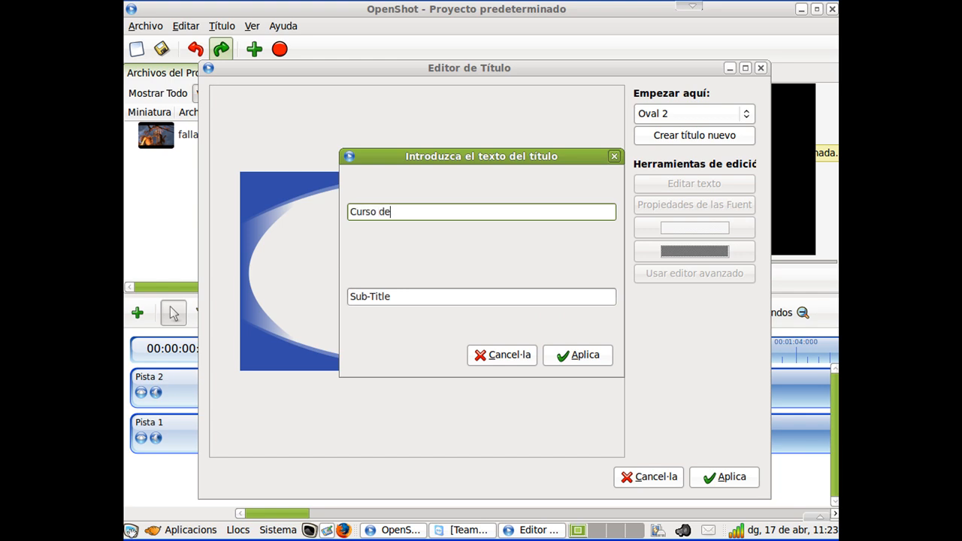
{"action": "type", "text": " Audio y Video"}
{"action": "key", "text": "Tab"}
{"action": "type", "text": "jorca"}
{"action": "left_click", "coordinate": [599, 355]}
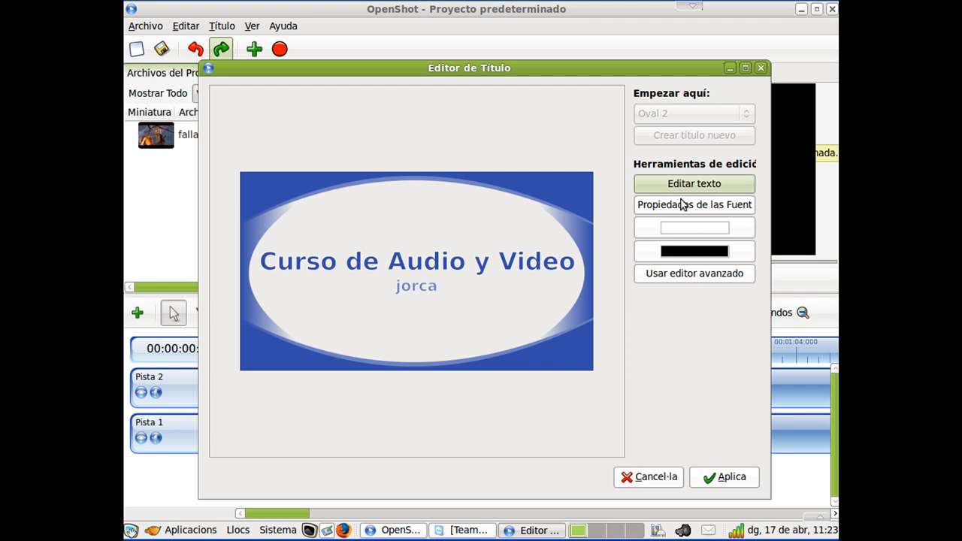
Set the title's background colour to yellow #EEE748 and apply the title.
{"action": "left_click", "coordinate": [694, 251]}
{"action": "left_click", "coordinate": [382, 259]}
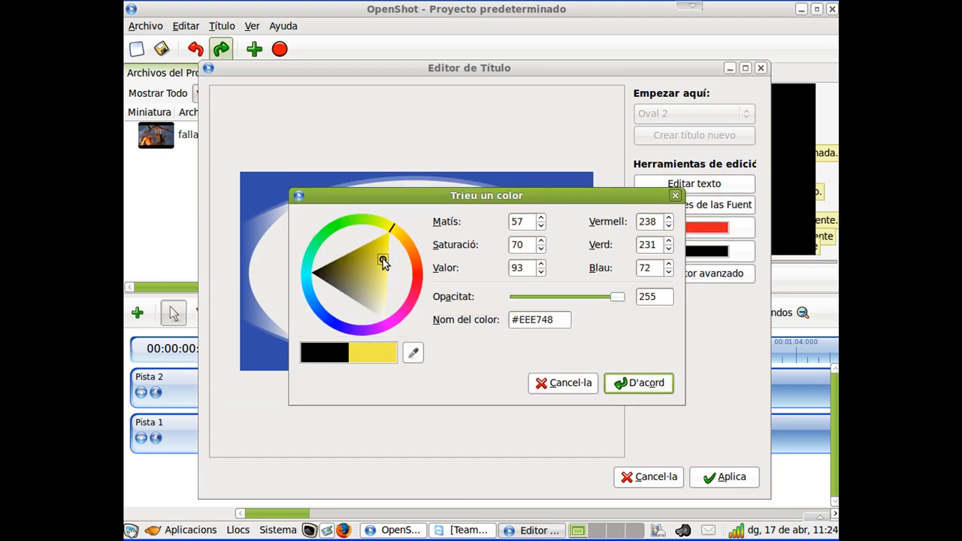
{"action": "left_click", "coordinate": [639, 382]}
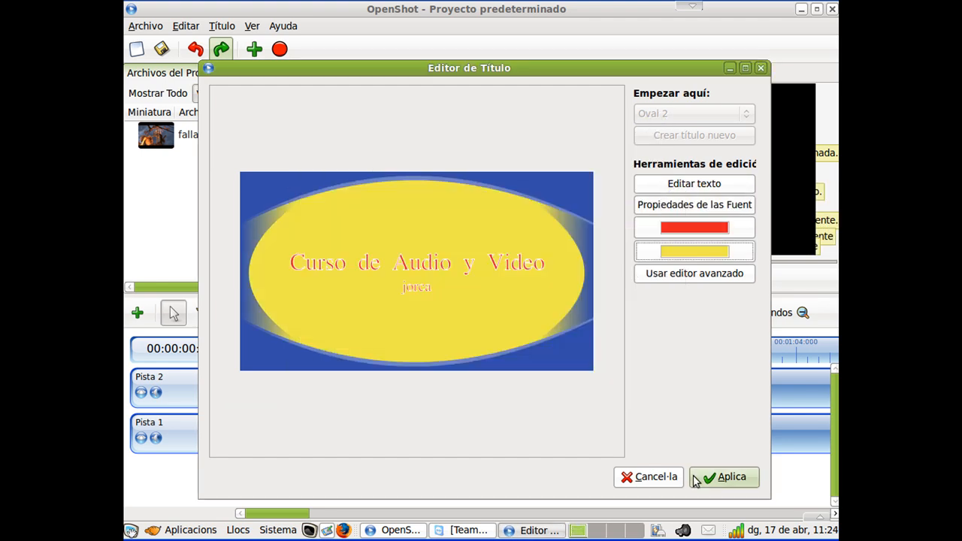
{"action": "left_click", "coordinate": [728, 477]}
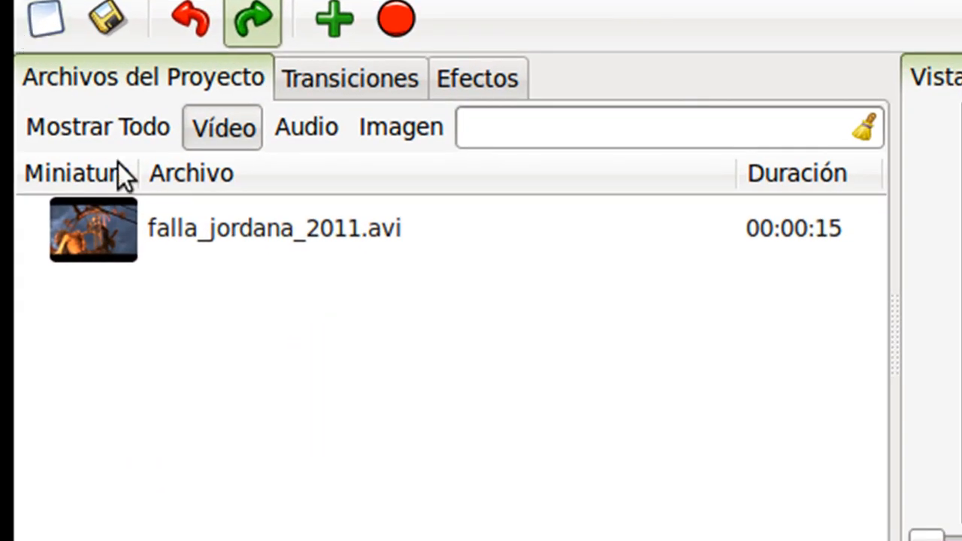
Show all project files and place Inicial.svg on Pista 2 at the start of the timeline.
{"action": "left_click", "coordinate": [106, 134]}
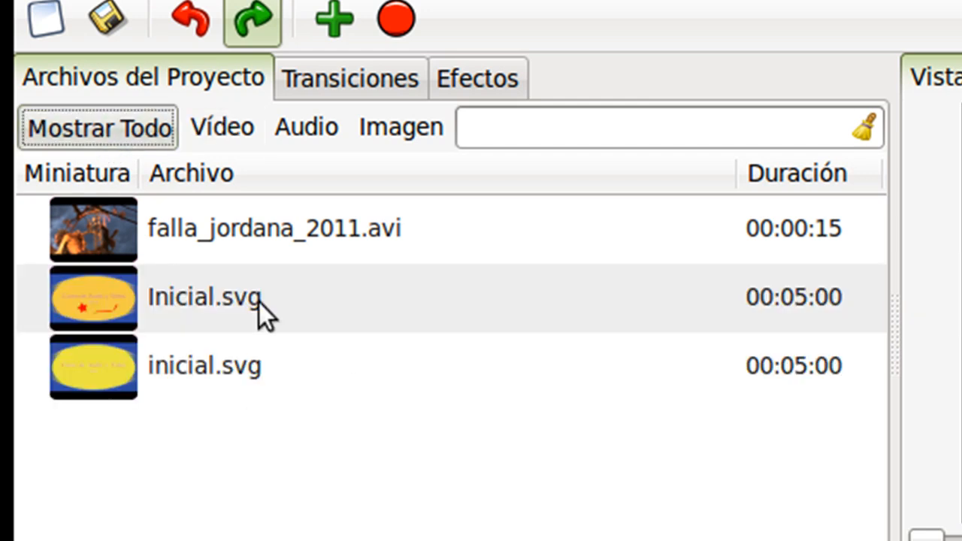
{"action": "left_click", "coordinate": [96, 303]}
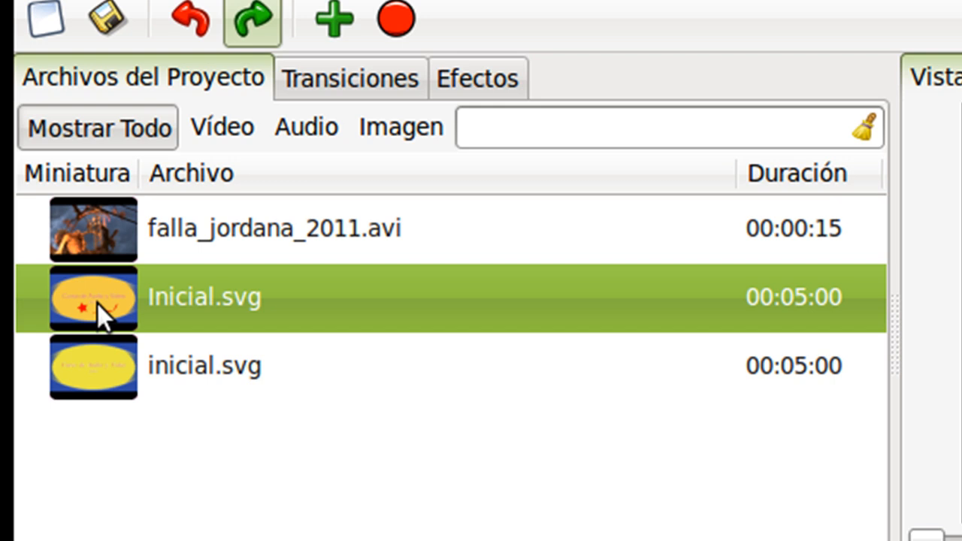
{"action": "left_click", "coordinate": [128, 367]}
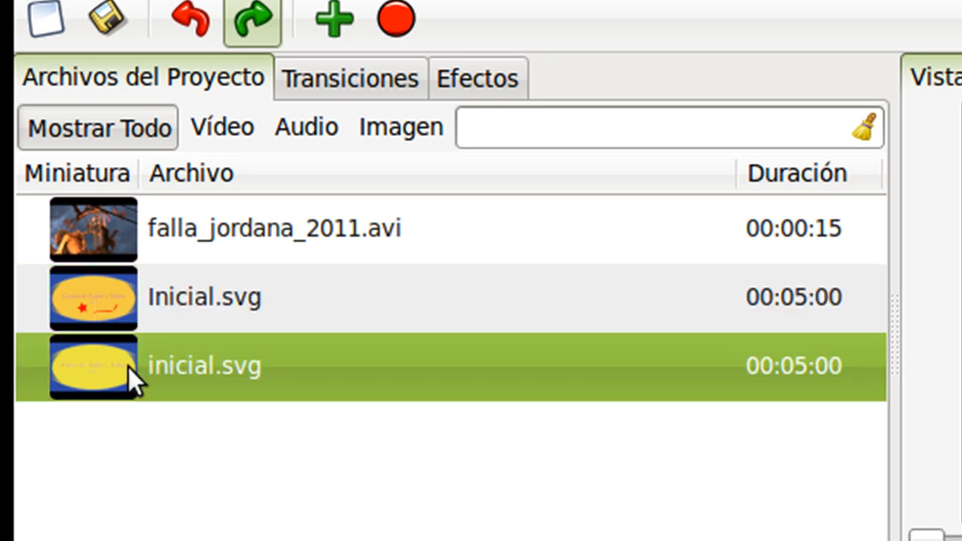
{"action": "left_click", "coordinate": [108, 301]}
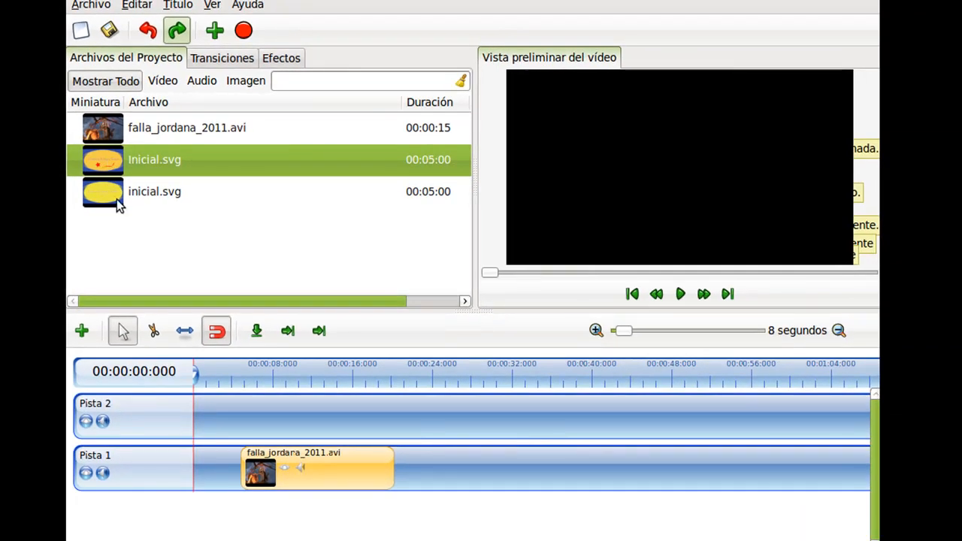
{"action": "left_click_drag", "start_coordinate": [115, 166], "coordinate": [213, 419]}
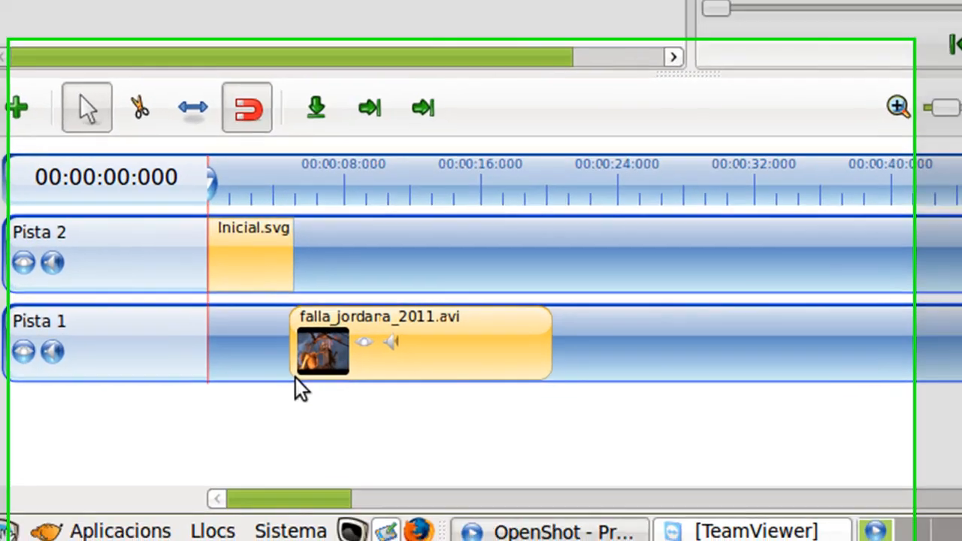
Set the Inicial.svg clip's out point to 10 seconds in its clip properties.
{"action": "right_click", "coordinate": [250, 220]}
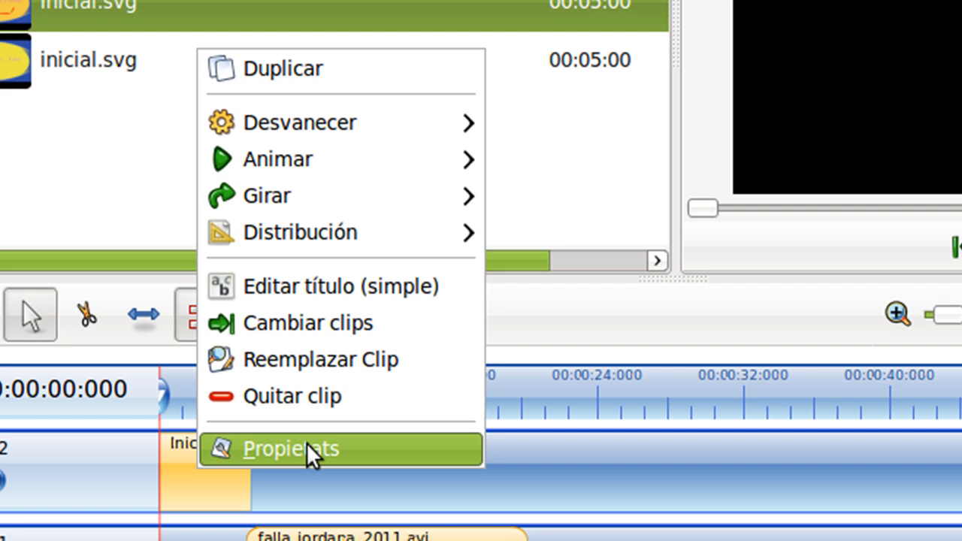
{"action": "left_click", "coordinate": [307, 445]}
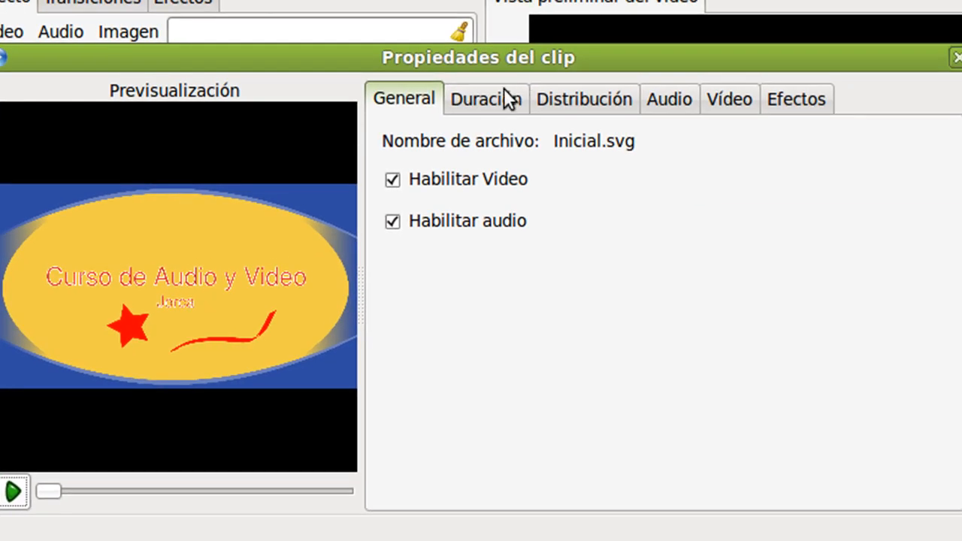
{"action": "left_click", "coordinate": [508, 97]}
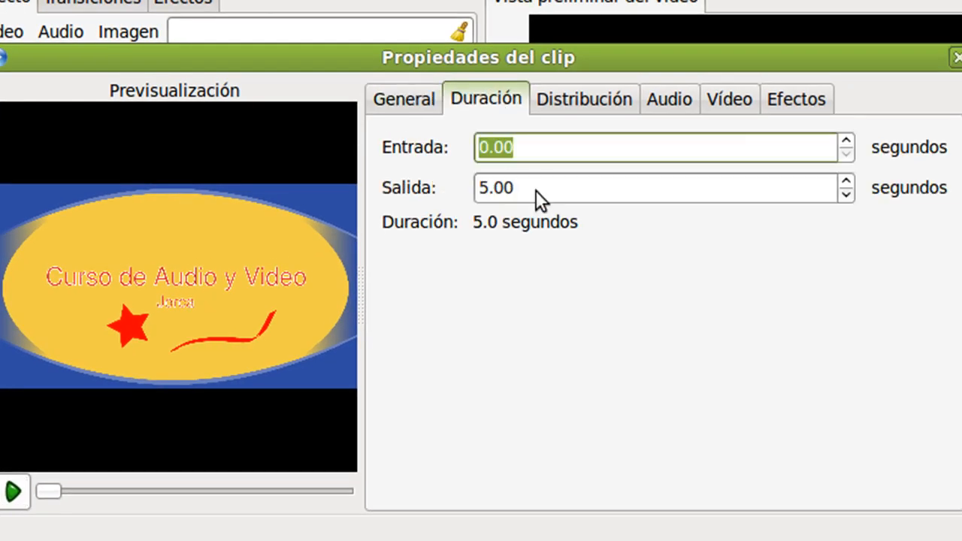
{"action": "key", "text": "Tab"}
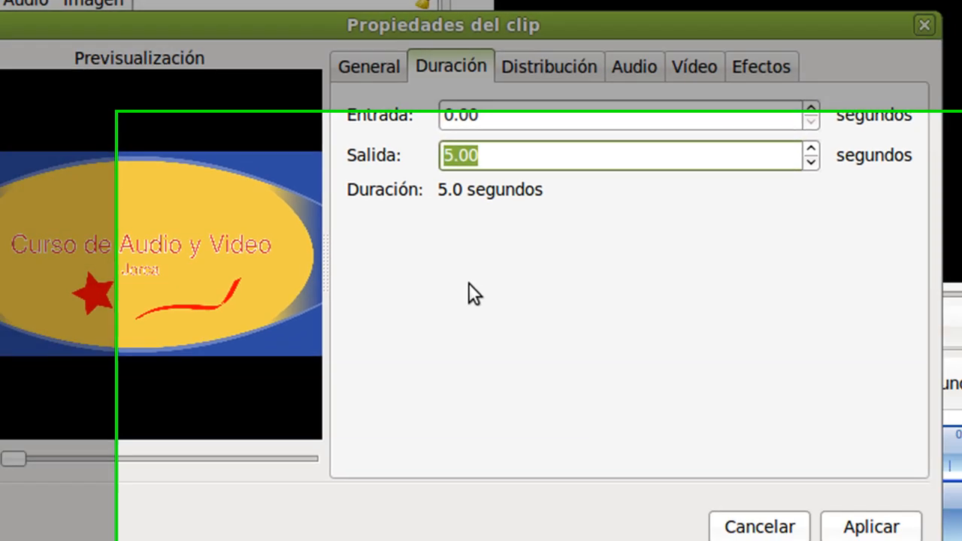
{"action": "type", "text": "10"}
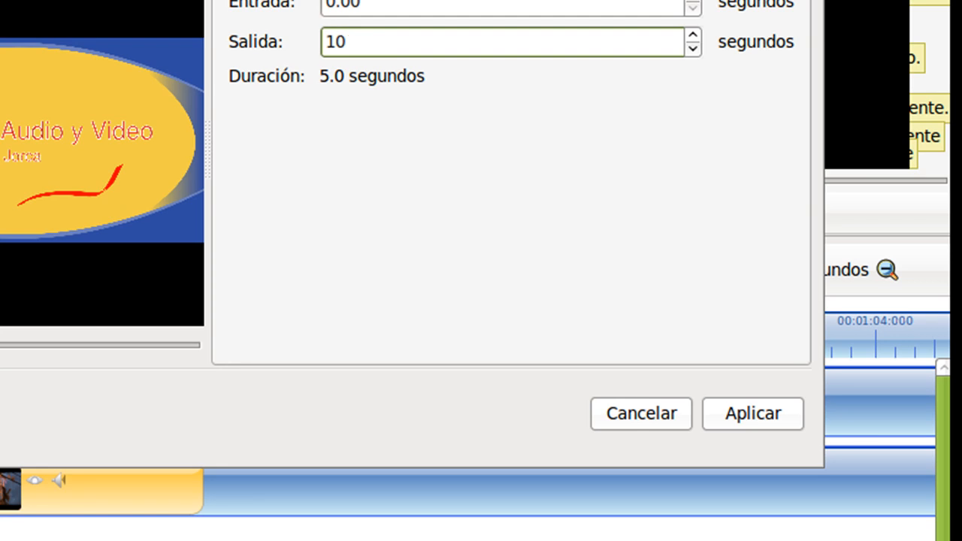
Add the Brillo effect to the title clip and apply the clip properties.
{"action": "left_click", "coordinate": [640, 17]}
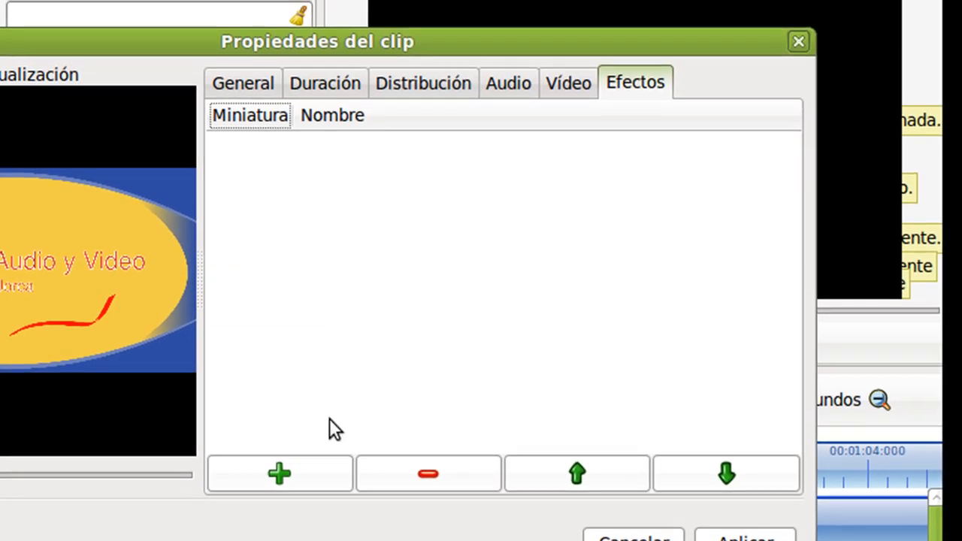
{"action": "left_click", "coordinate": [286, 473]}
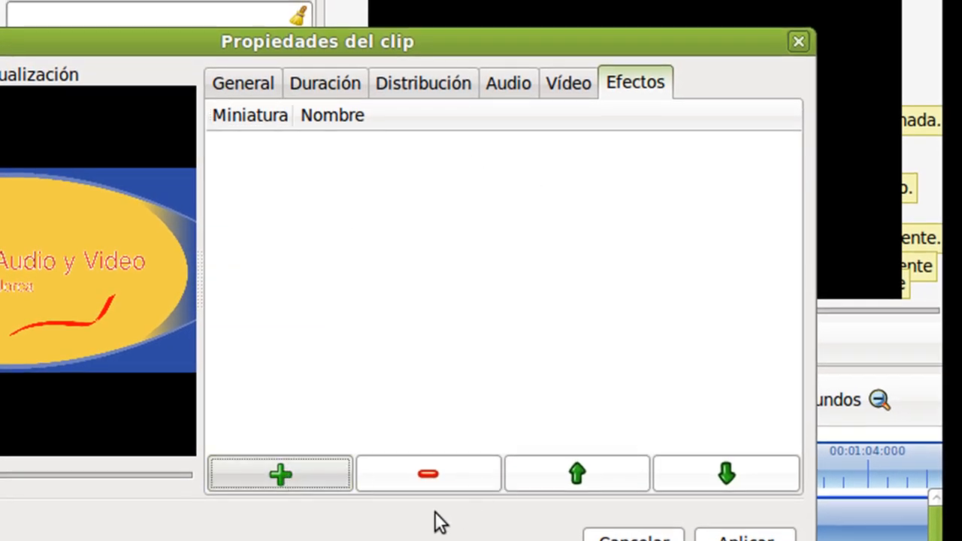
{"action": "left_click", "coordinate": [527, 330]}
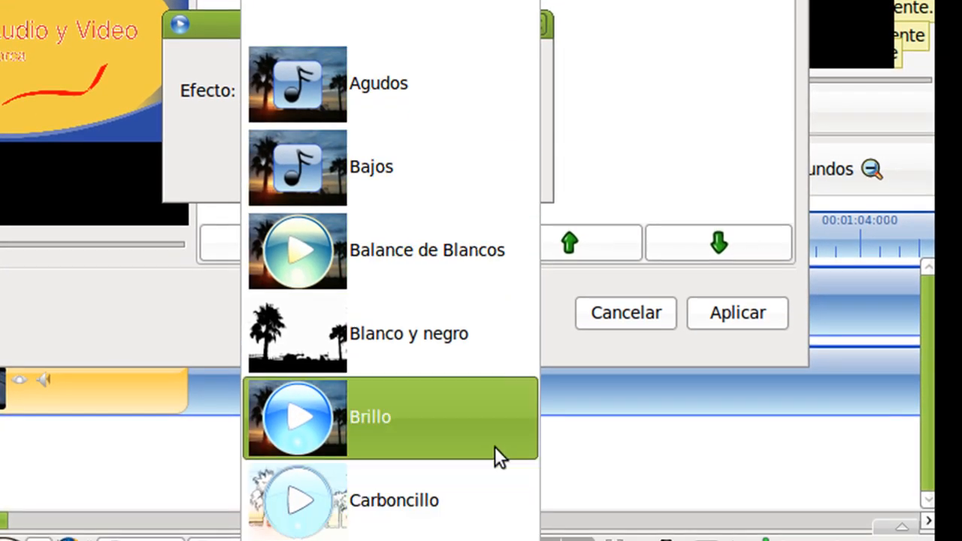
{"action": "left_click", "coordinate": [495, 446]}
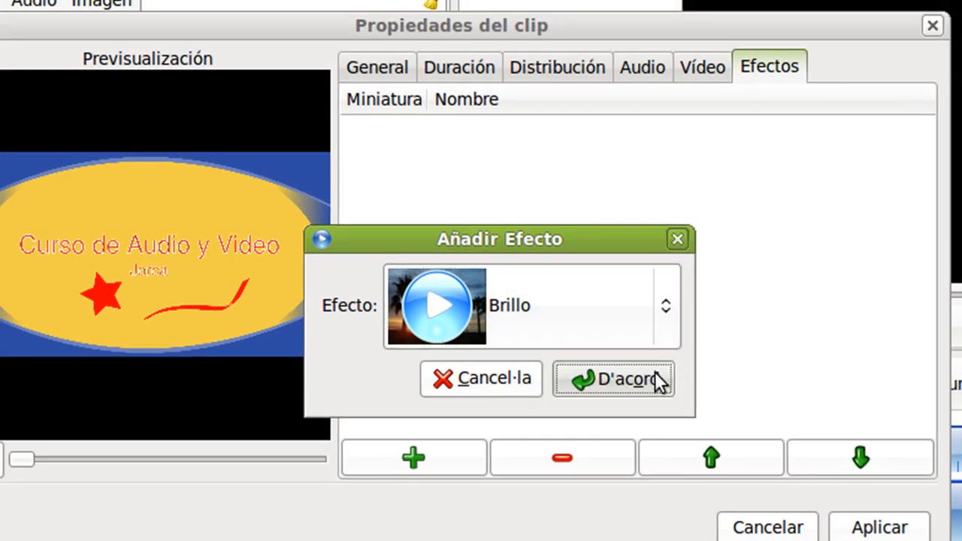
{"action": "left_click", "coordinate": [659, 381]}
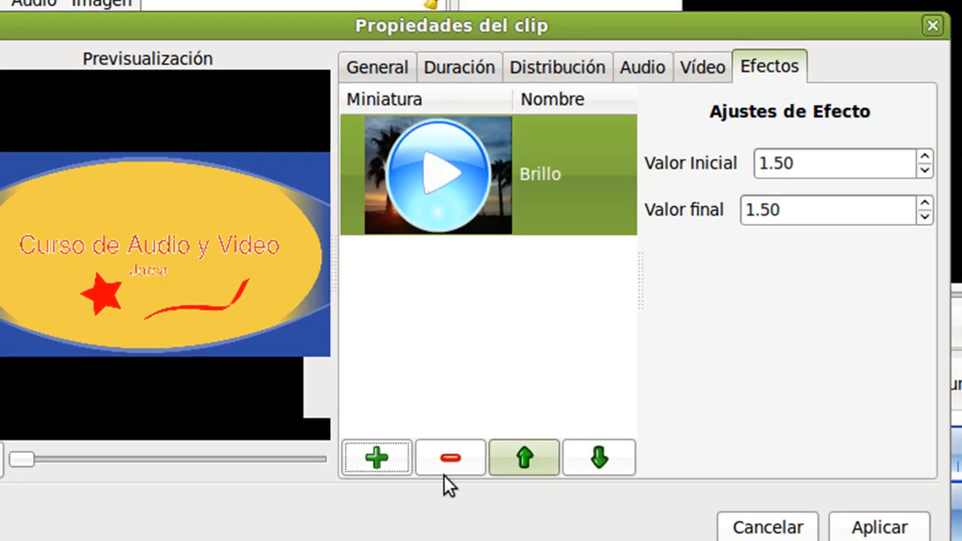
{"action": "left_click", "coordinate": [861, 529]}
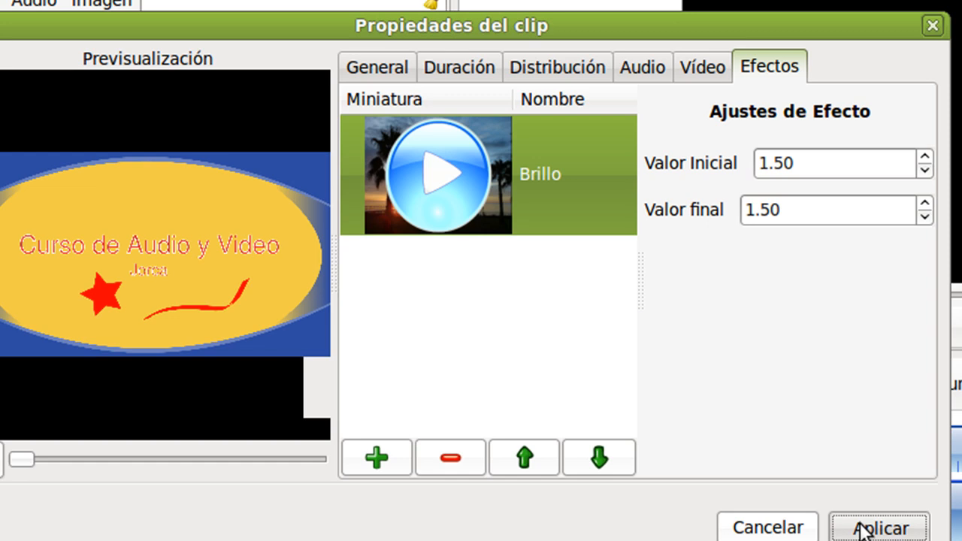
{"action": "left_click", "coordinate": [879, 530]}
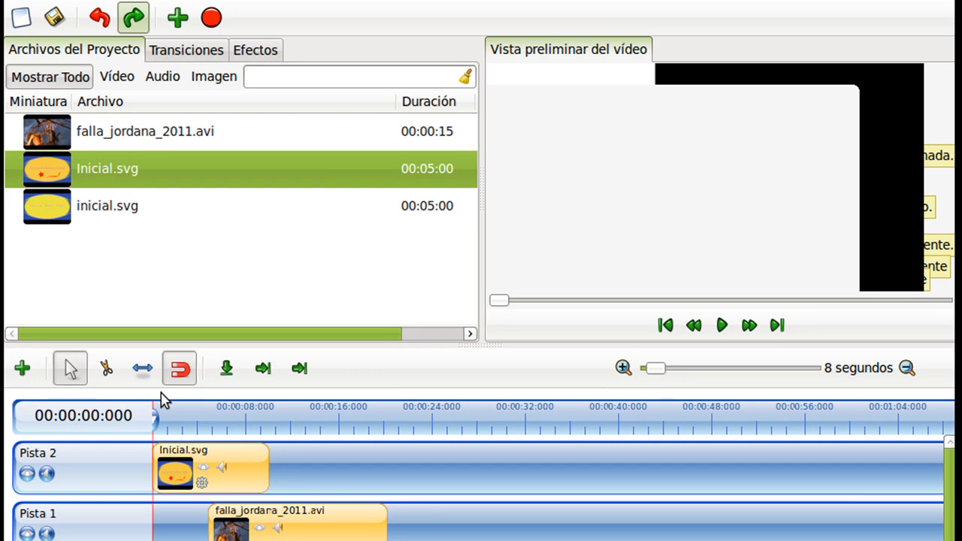
Apply the Alejamiento (150% a 100%) animation to the Inicial.svg title clip on Pista 2.
{"action": "left_click_drag", "start_coordinate": [149, 427], "coordinate": [168, 419]}
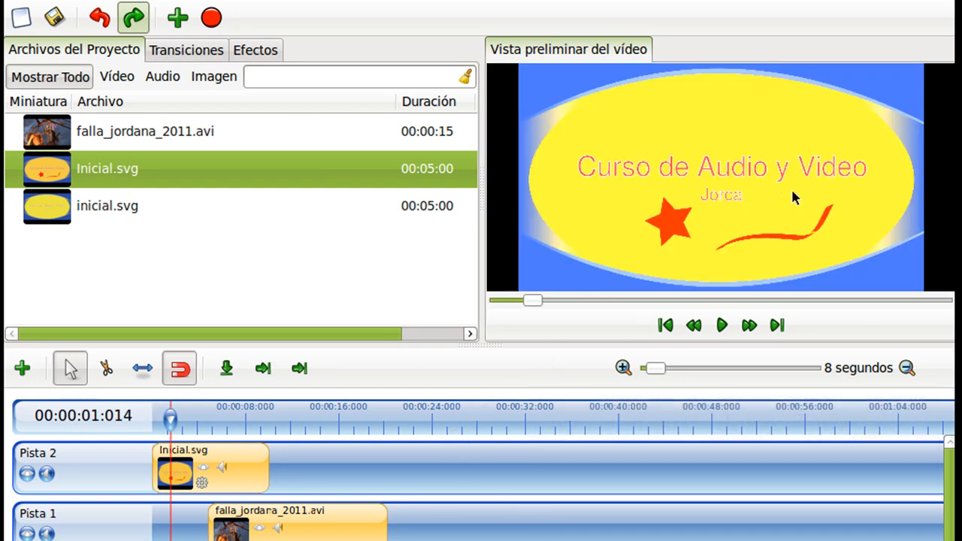
{"action": "left_click_drag", "start_coordinate": [171, 420], "coordinate": [153, 419]}
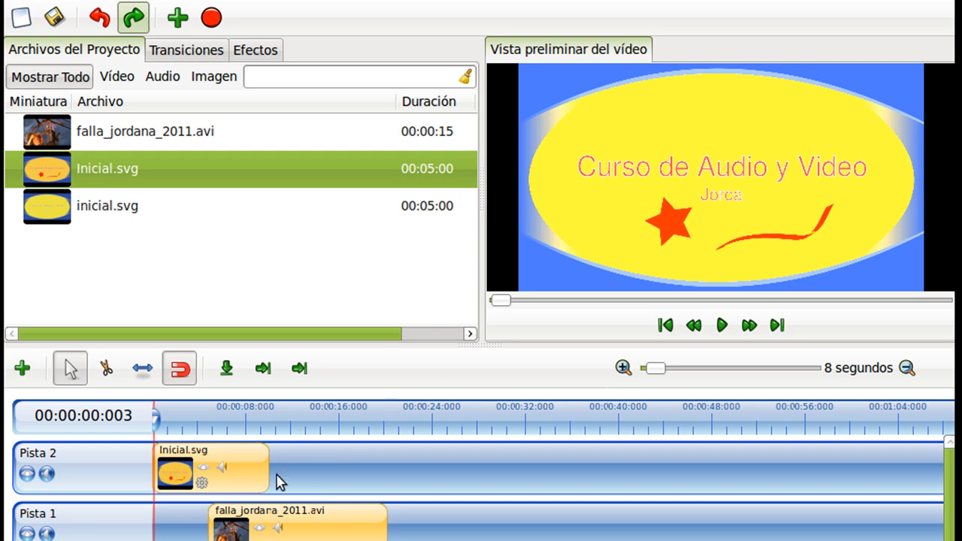
{"action": "right_click", "coordinate": [245, 482]}
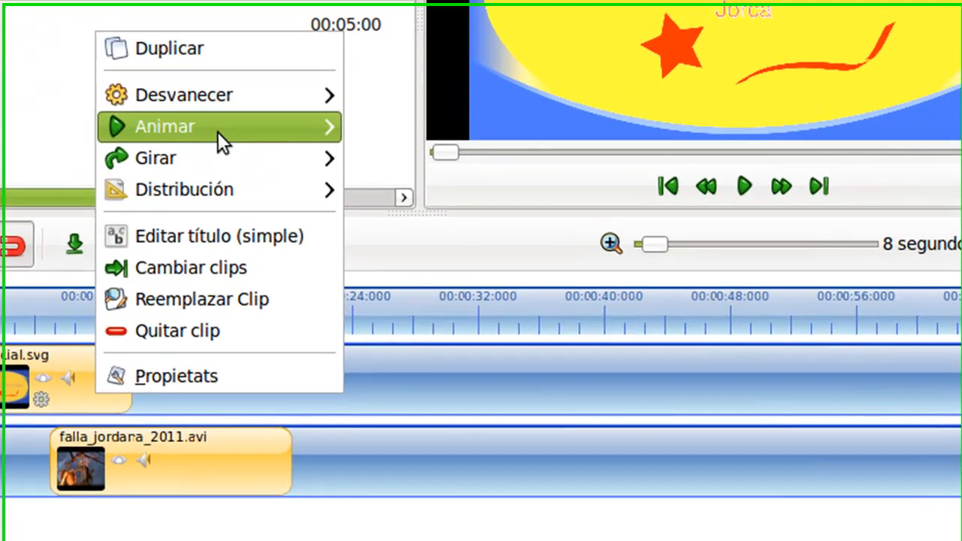
{"action": "mouse_move", "coordinate": [333, 284]}
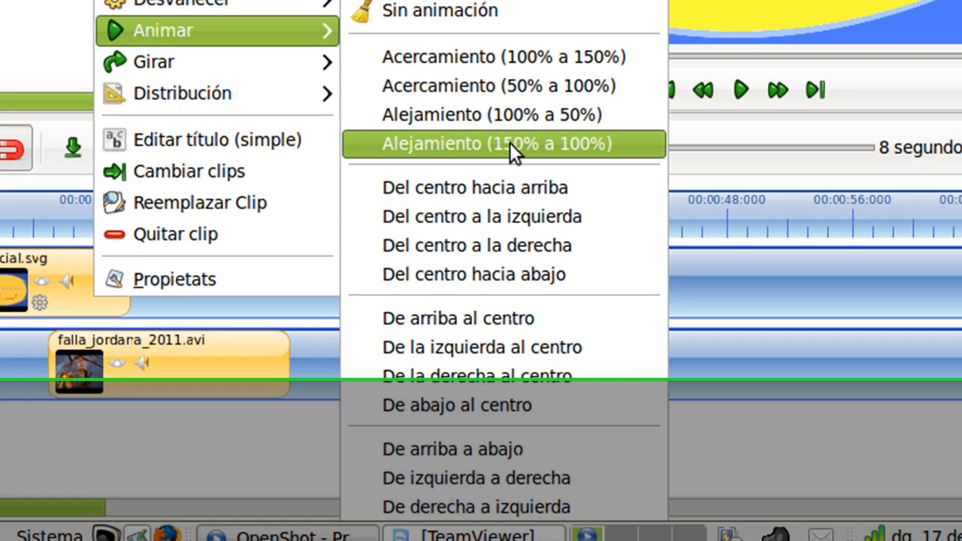
{"action": "left_click", "coordinate": [511, 135]}
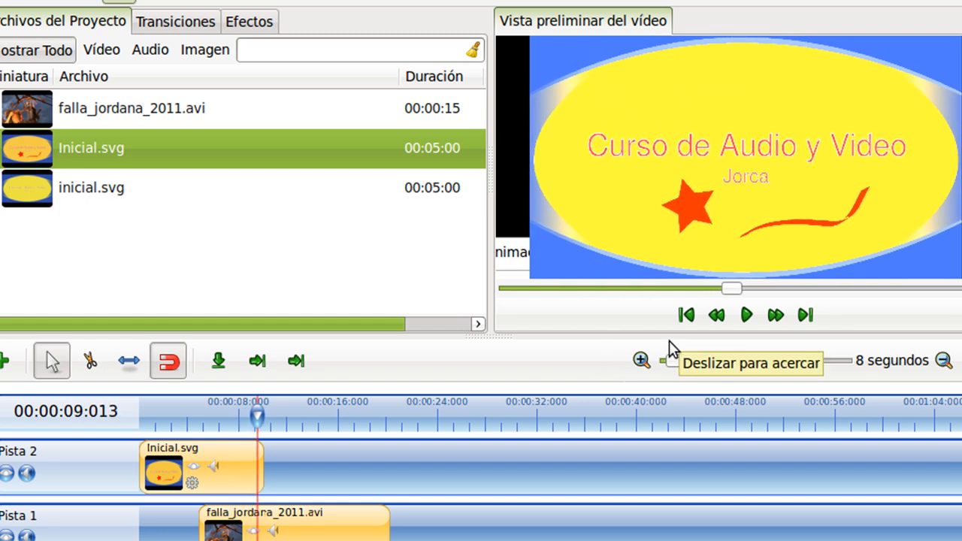
Shift the falla_jordana_2011.avi clip slightly later on Pista 1 so it overlaps the end of the Inicial.svg title.
{"action": "left_click", "coordinate": [748, 316]}
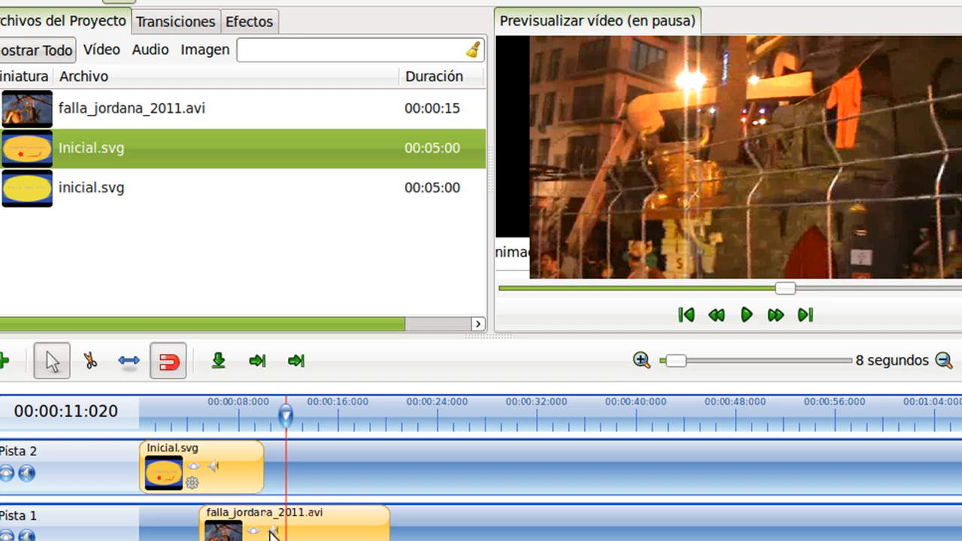
{"action": "left_click_drag", "start_coordinate": [267, 530], "coordinate": [288, 531]}
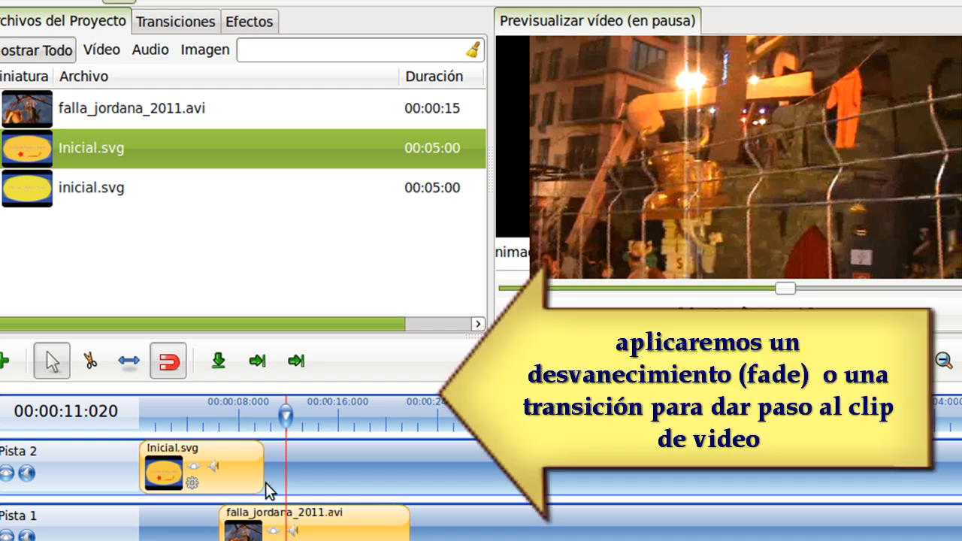
{"action": "left_click_drag", "start_coordinate": [286, 415], "coordinate": [235, 421]}
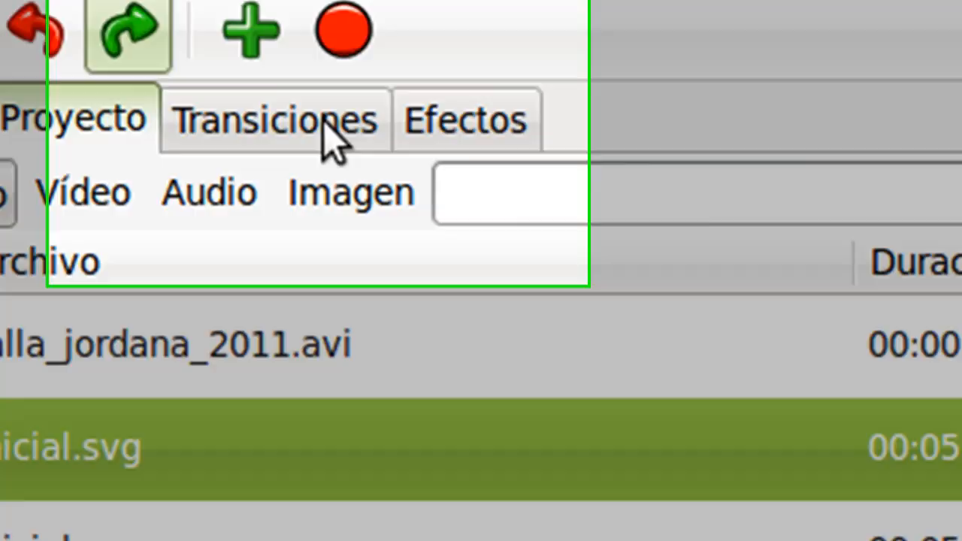
Place the Transición en diagonal 1 transition on the overlap between the title and video clip, and preview it.
{"action": "left_click", "coordinate": [193, 22]}
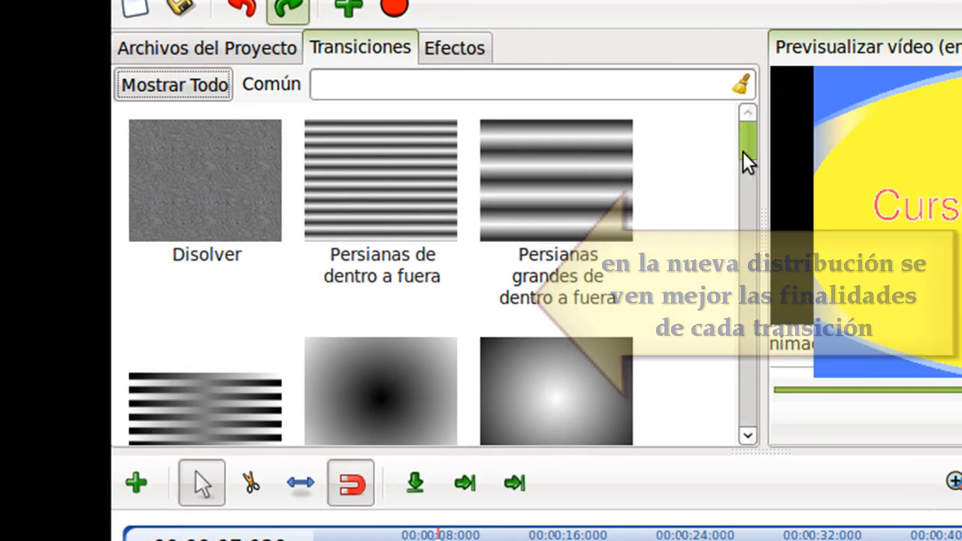
{"action": "left_click_drag", "start_coordinate": [750, 178], "coordinate": [751, 406]}
{"action": "left_click_drag", "start_coordinate": [569, 226], "coordinate": [442, 540]}
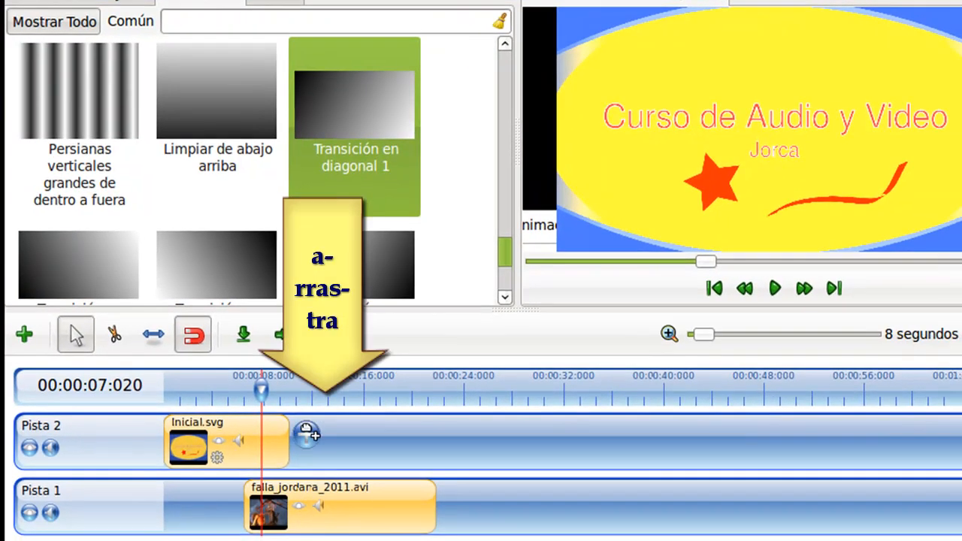
{"action": "mouse_move", "coordinate": [265, 479]}
{"action": "left_mouse_down"}
{"action": "mouse_move", "coordinate": [240, 481]}
{"action": "mouse_move", "coordinate": [278, 481]}
{"action": "mouse_move", "coordinate": [267, 484]}
{"action": "left_mouse_up"}
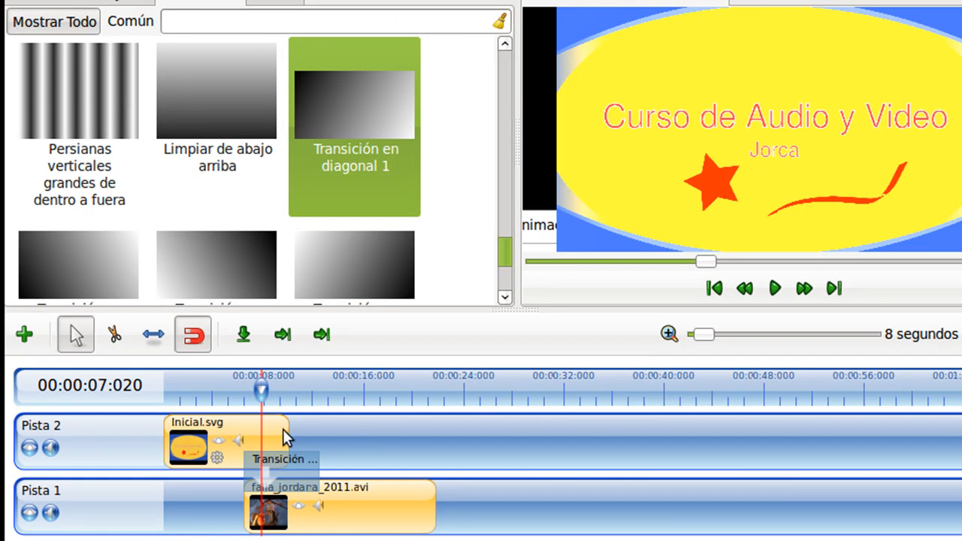
{"action": "left_click", "coordinate": [226, 391]}
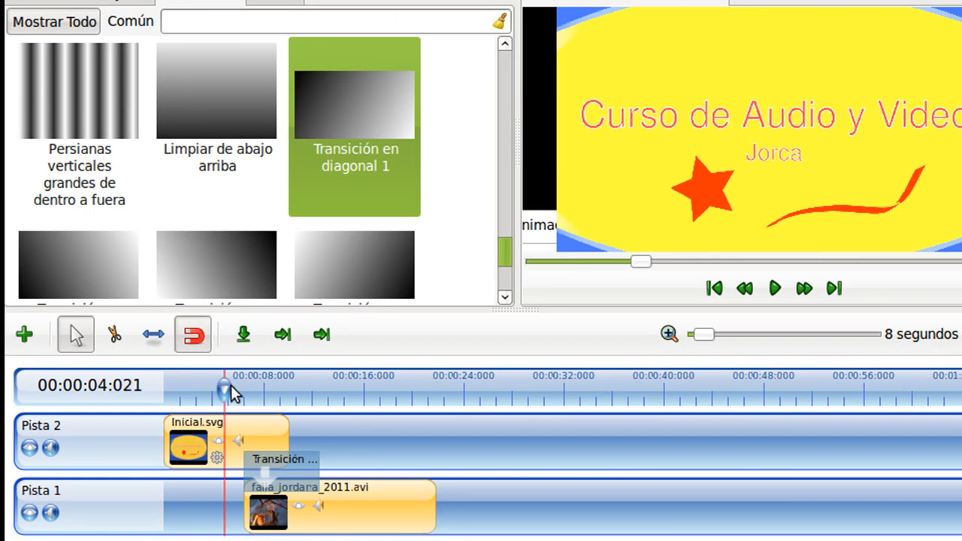
{"action": "left_click", "coordinate": [775, 288]}
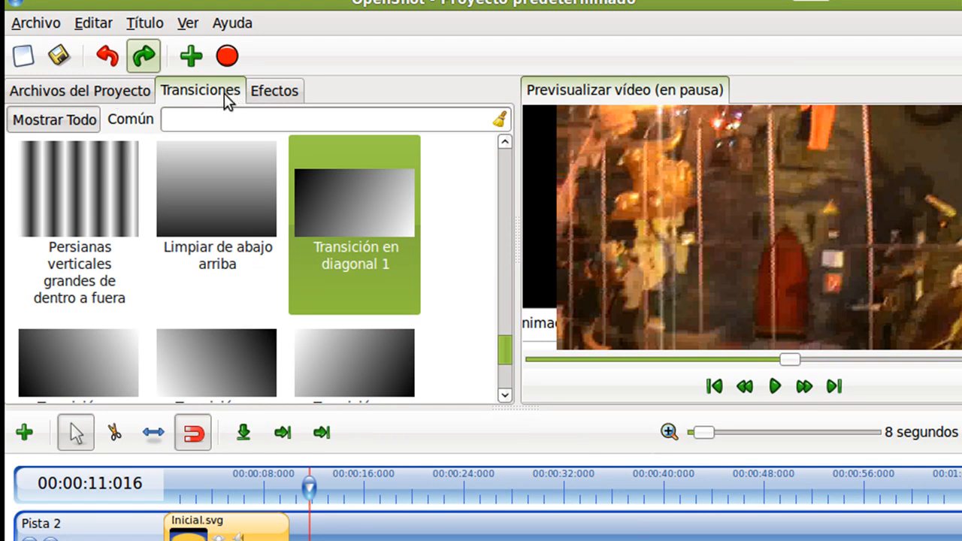
Start a new title from the Standard 3 template, keeping the name New Title.
{"action": "left_click", "coordinate": [97, 91]}
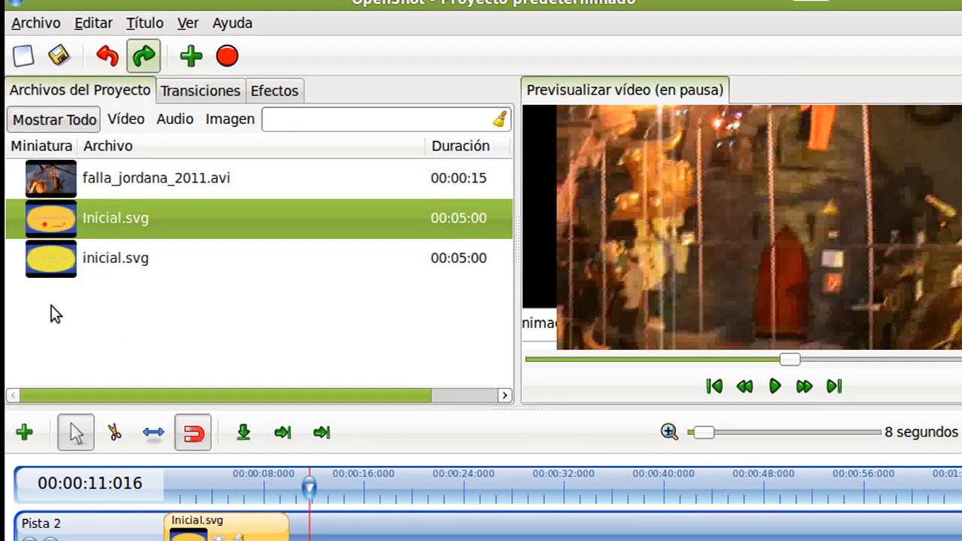
{"action": "left_click", "coordinate": [139, 25]}
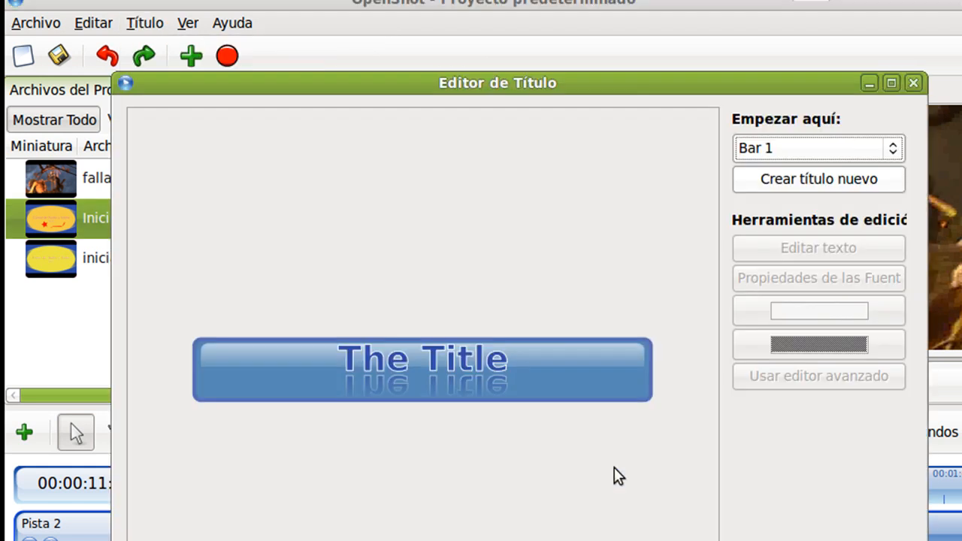
{"action": "left_click", "coordinate": [793, 151]}
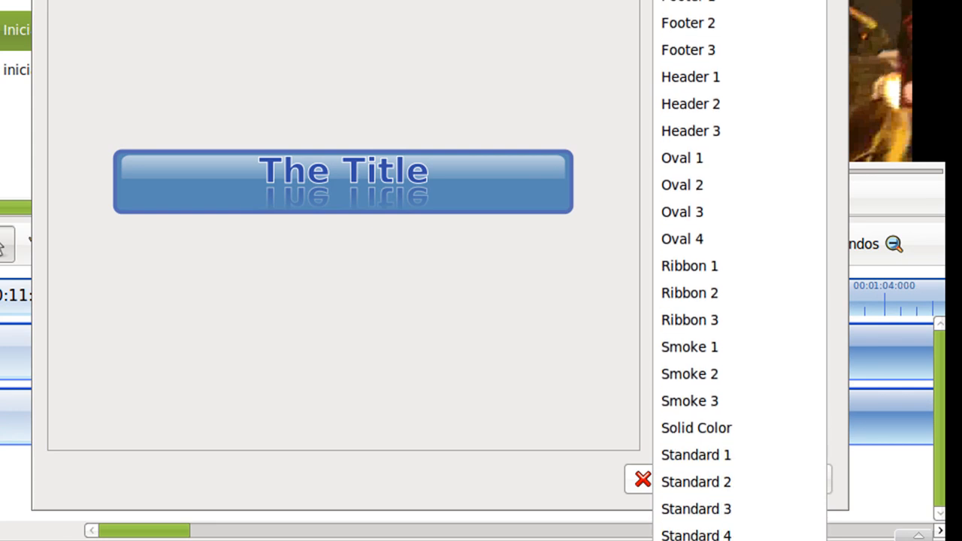
{"action": "left_click", "coordinate": [739, 506]}
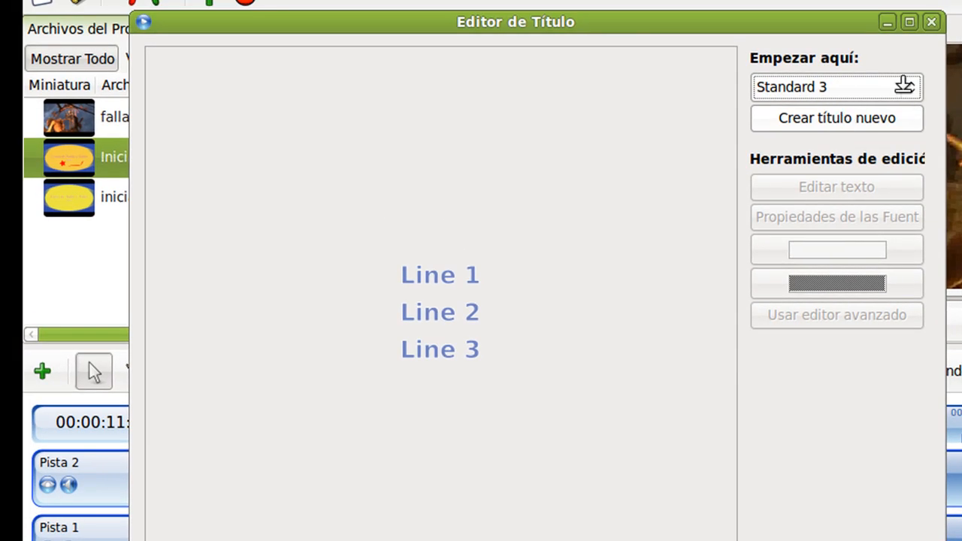
{"action": "left_click", "coordinate": [817, 125]}
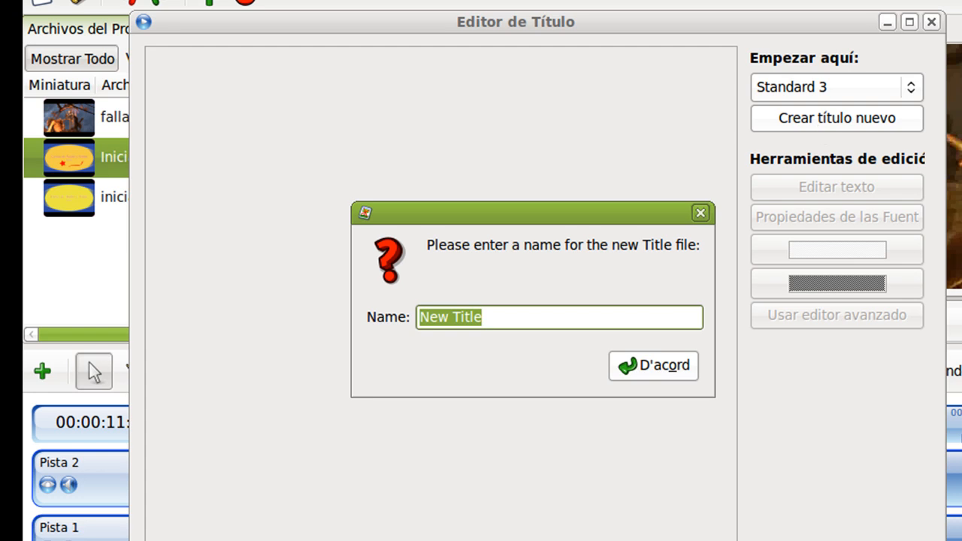
{"action": "left_click", "coordinate": [659, 366]}
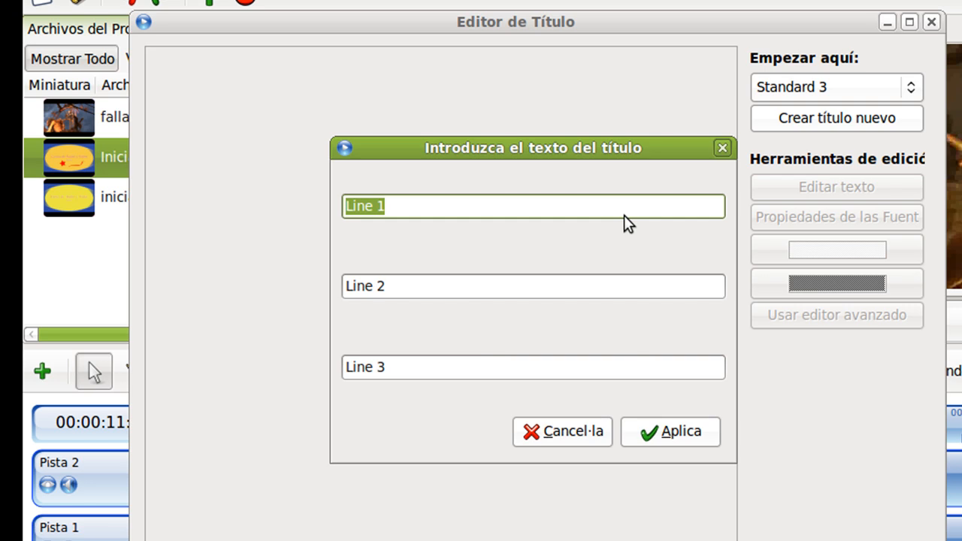
Enter the title lines "Grupo: 4esoC", "INTEGRANTE 1" and "INTEGRANTE 2", then save the title to the project.
{"action": "type", "text": "ANTE 2"}
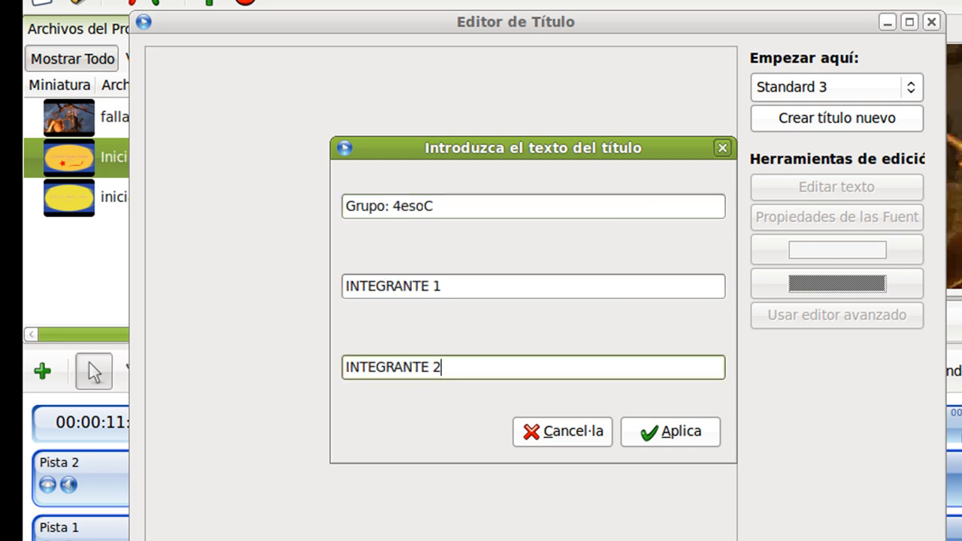
{"action": "left_click", "coordinate": [676, 439]}
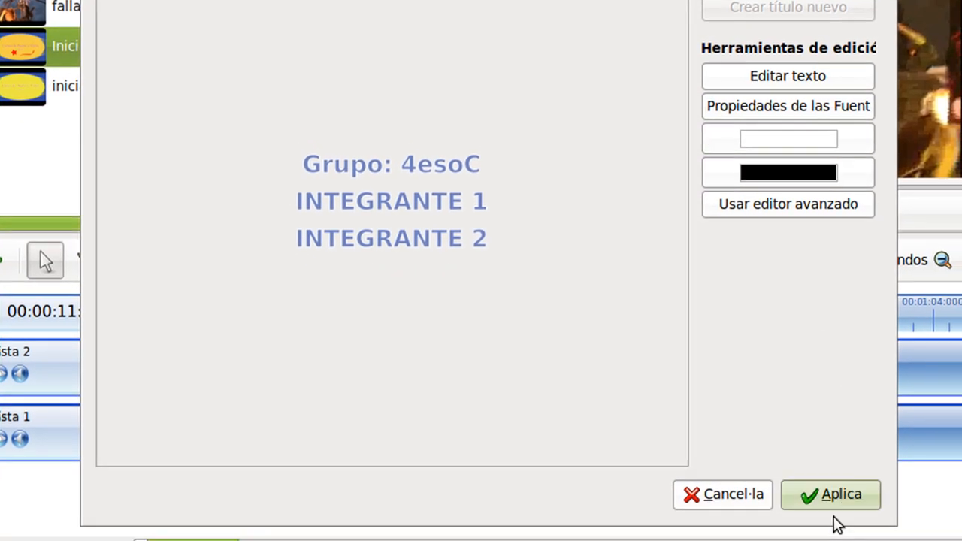
{"action": "left_click", "coordinate": [823, 497]}
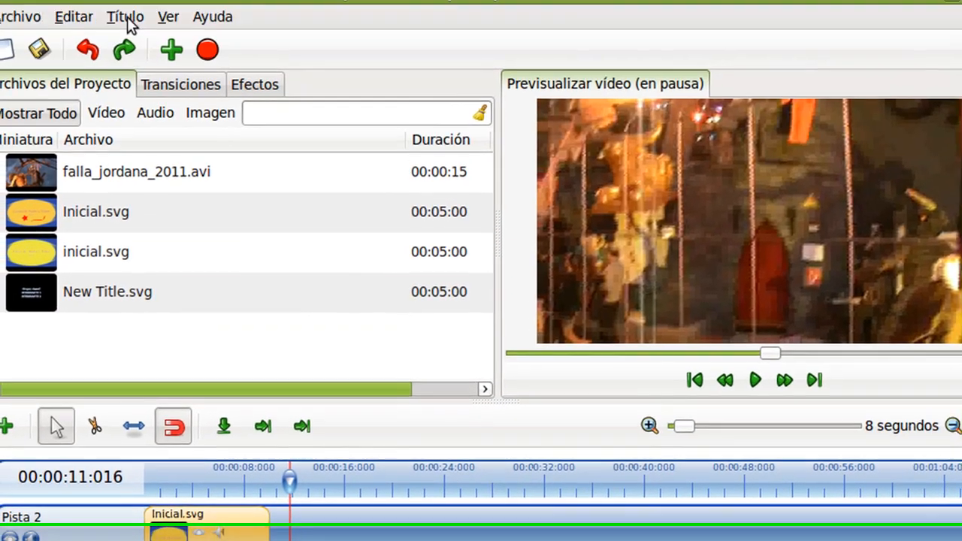
Start another new title from the Standard 4 template and name it "CRÉDITOS 2".
{"action": "left_click", "coordinate": [125, 35]}
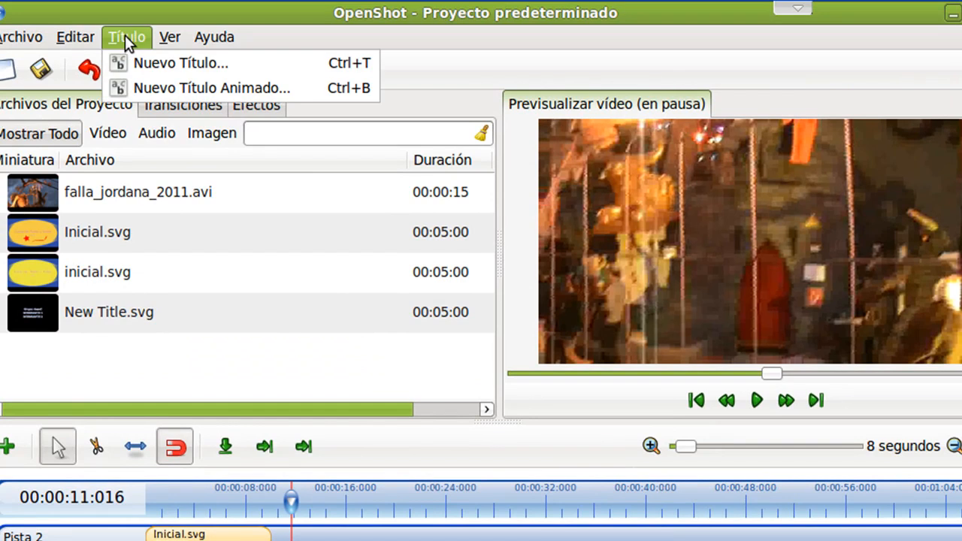
{"action": "left_click", "coordinate": [152, 63]}
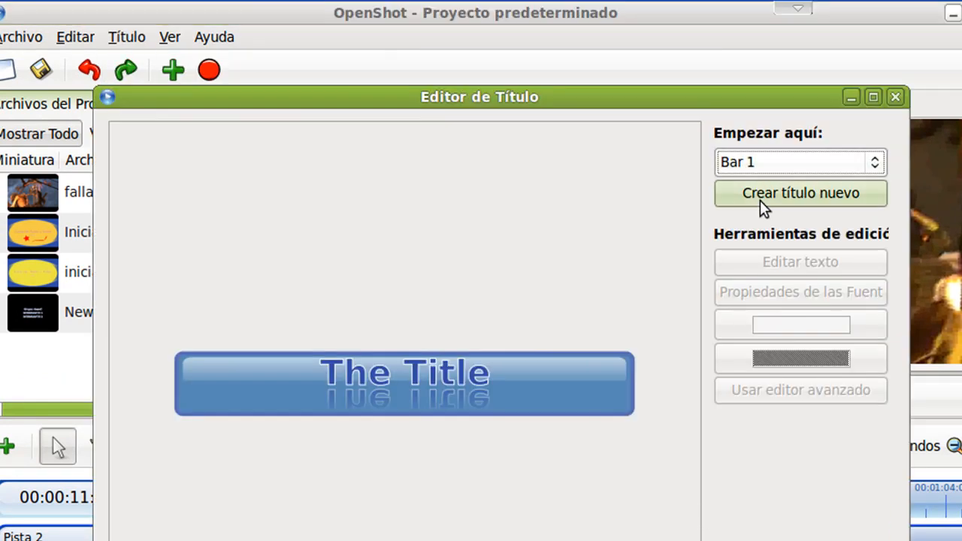
{"action": "left_click", "coordinate": [784, 172]}
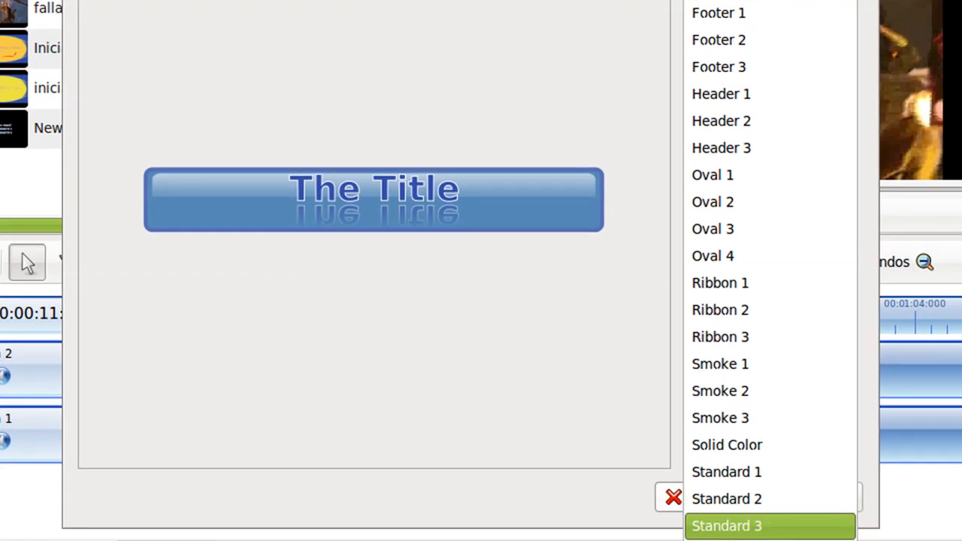
{"action": "left_click", "coordinate": [727, 526]}
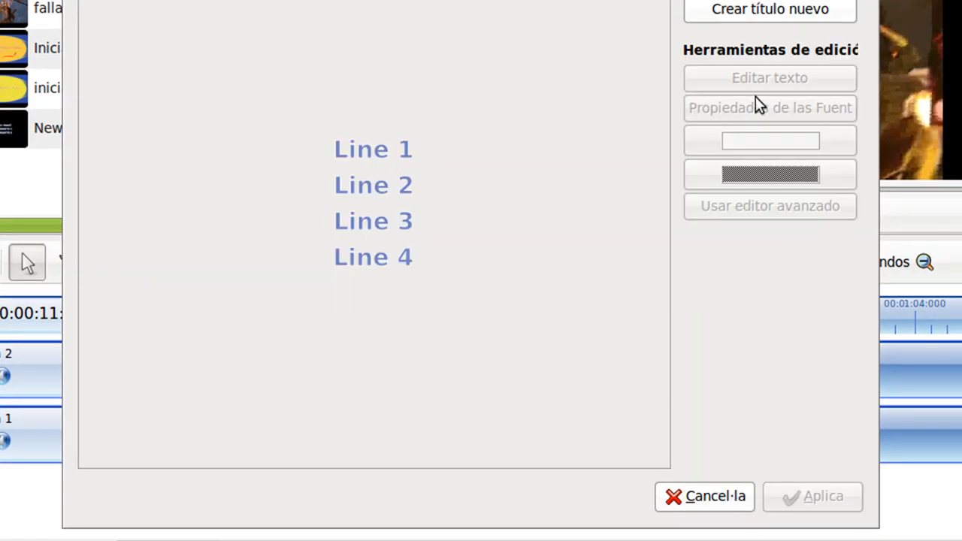
{"action": "left_click", "coordinate": [763, 17]}
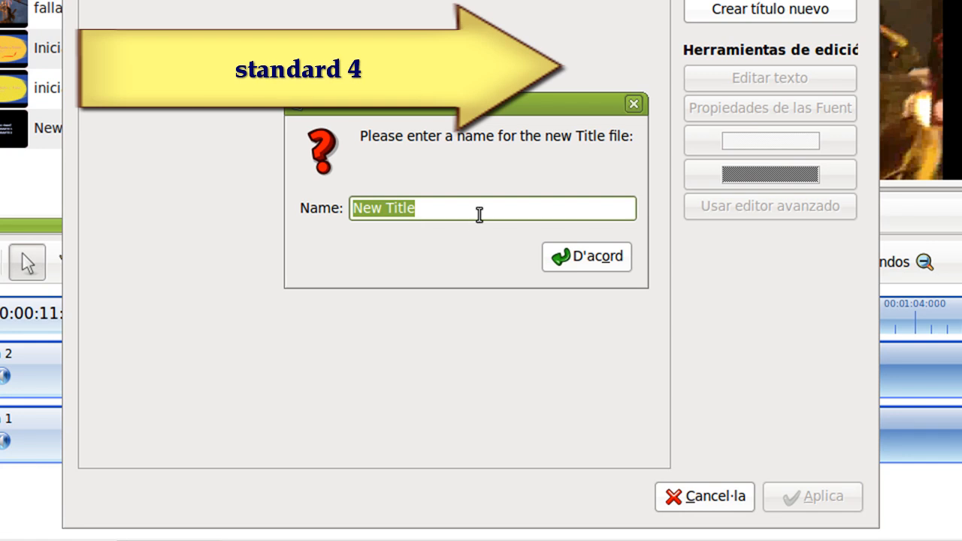
{"action": "key", "text": "BackSpace"}
{"action": "type", "text": "CR"}
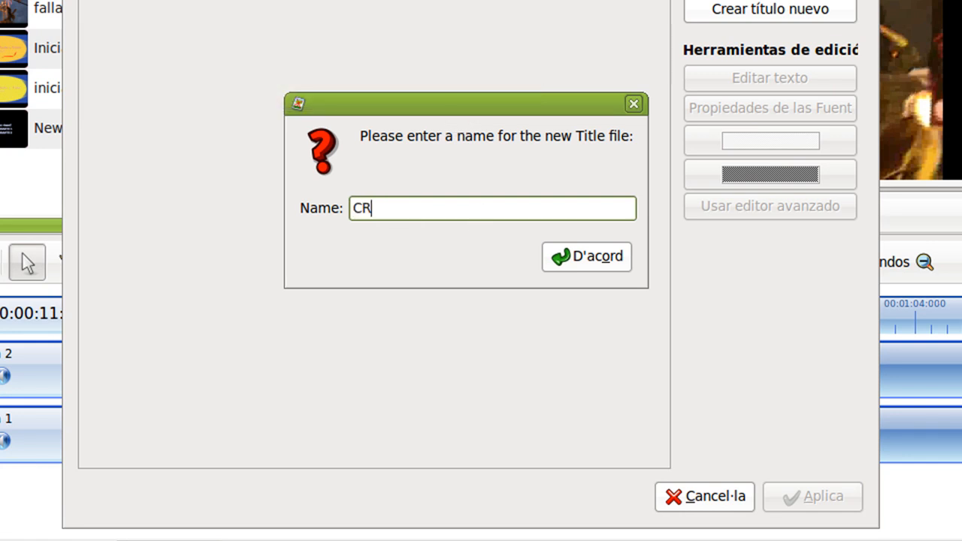
{"action": "type", "text": "ÉDITOS 2"}
{"action": "left_click", "coordinate": [600, 259]}
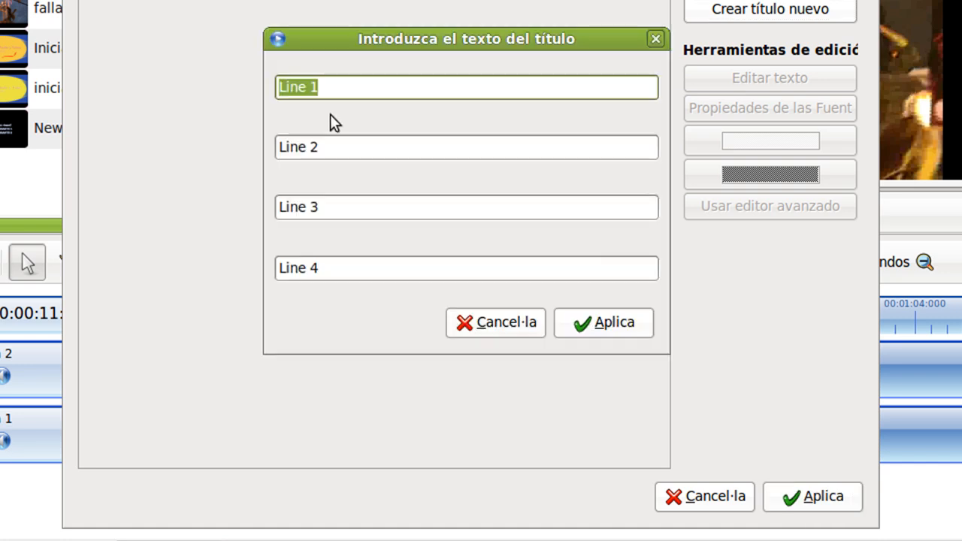
Enter the four title lines "Autor 3", "Cefire de Valencia", "Actividad 4" and "Curso de Video".
{"action": "type", "text": "Auto"}
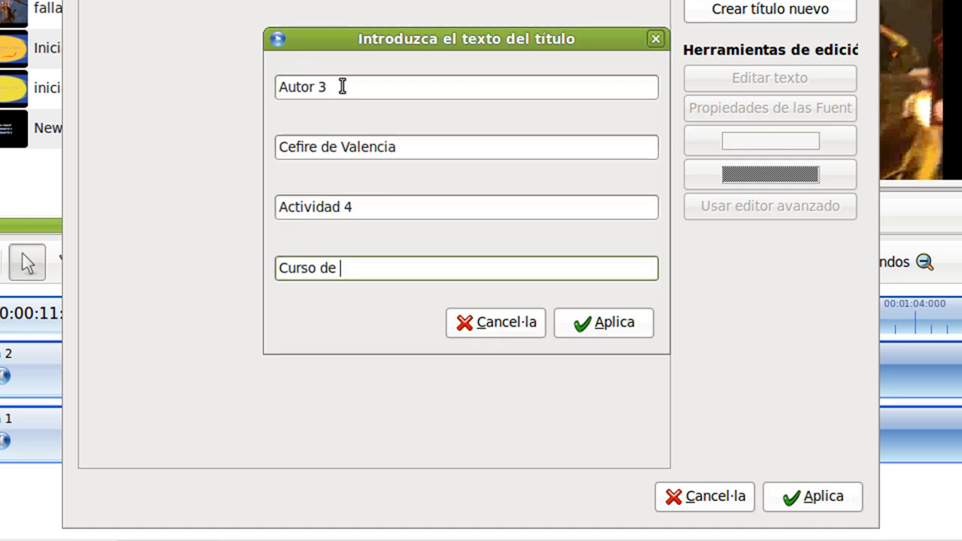
{"action": "type", "text": "Video"}
{"action": "left_click", "coordinate": [605, 323]}
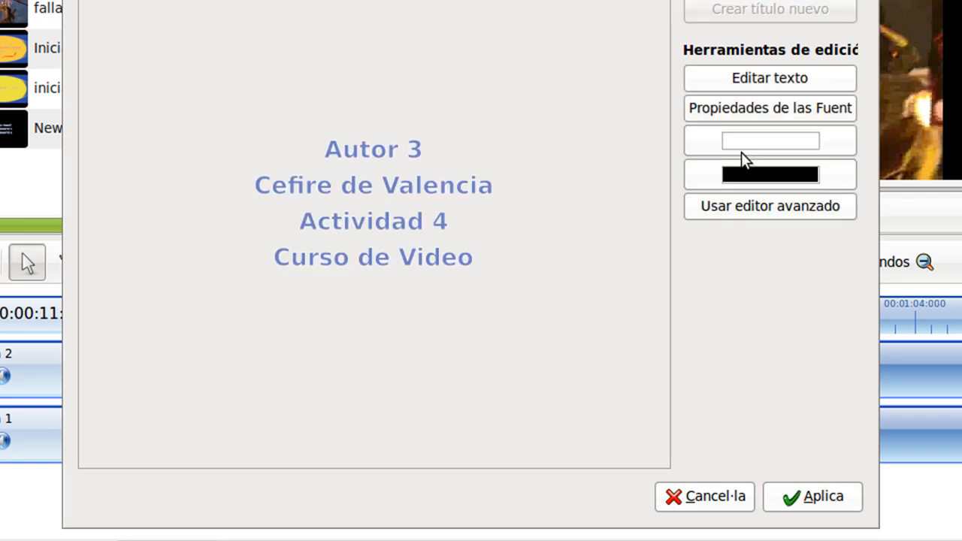
Set the title's background colour to light blue.
{"action": "left_click", "coordinate": [770, 175]}
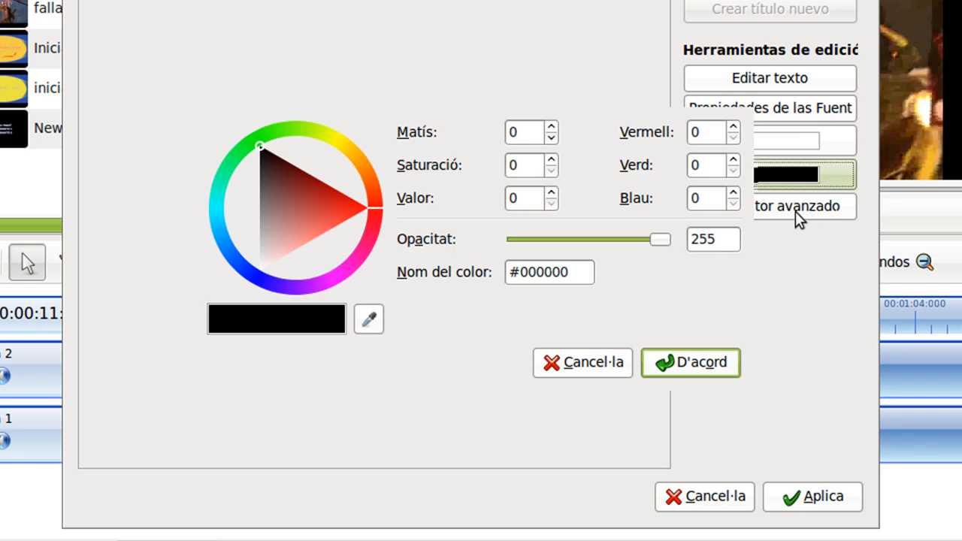
{"action": "left_click", "coordinate": [215, 212]}
{"action": "left_click", "coordinate": [277, 196]}
{"action": "left_click", "coordinate": [690, 362]}
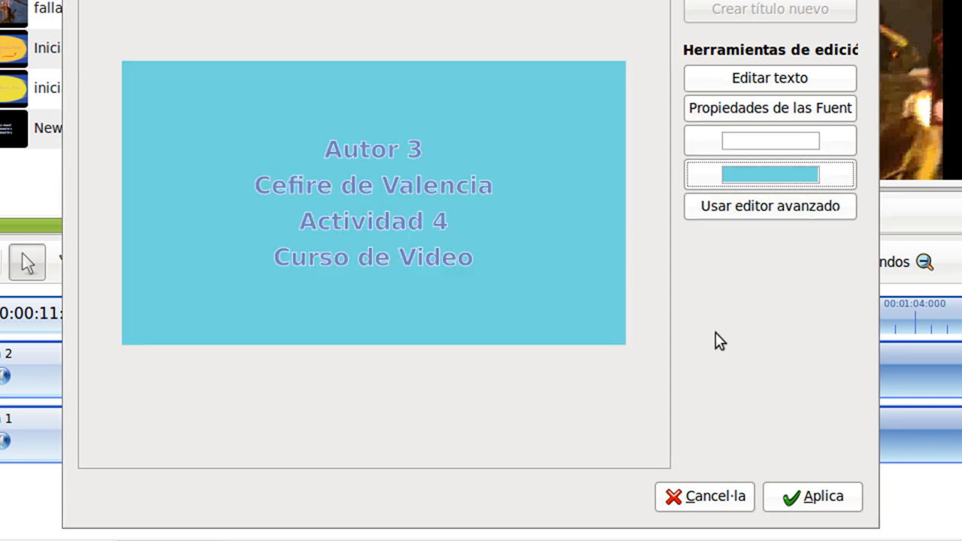
Set the title's font colour to dark blue and save the CRÉDITOS 2 title to the project.
{"action": "left_click", "coordinate": [790, 146]}
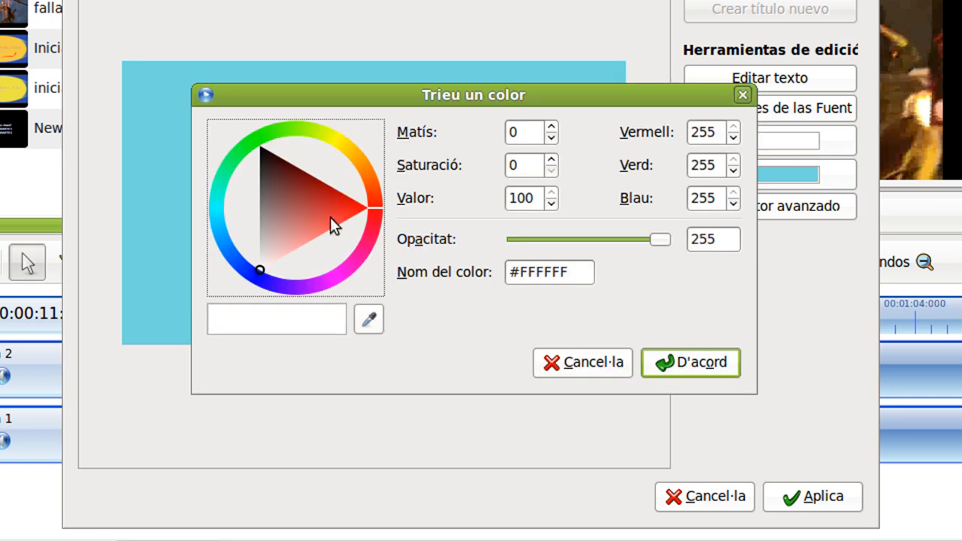
{"action": "left_click", "coordinate": [249, 268]}
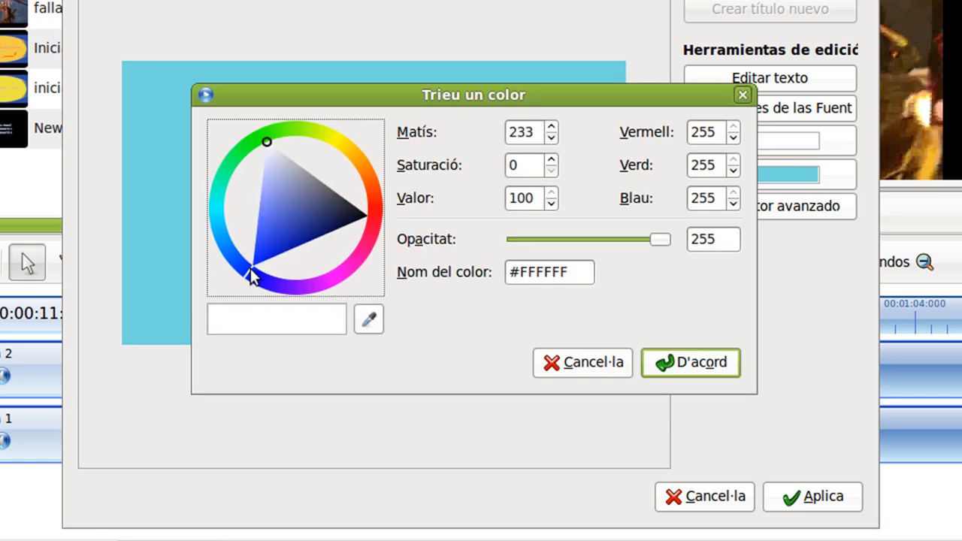
{"action": "left_click", "coordinate": [324, 219]}
{"action": "left_click", "coordinate": [697, 363]}
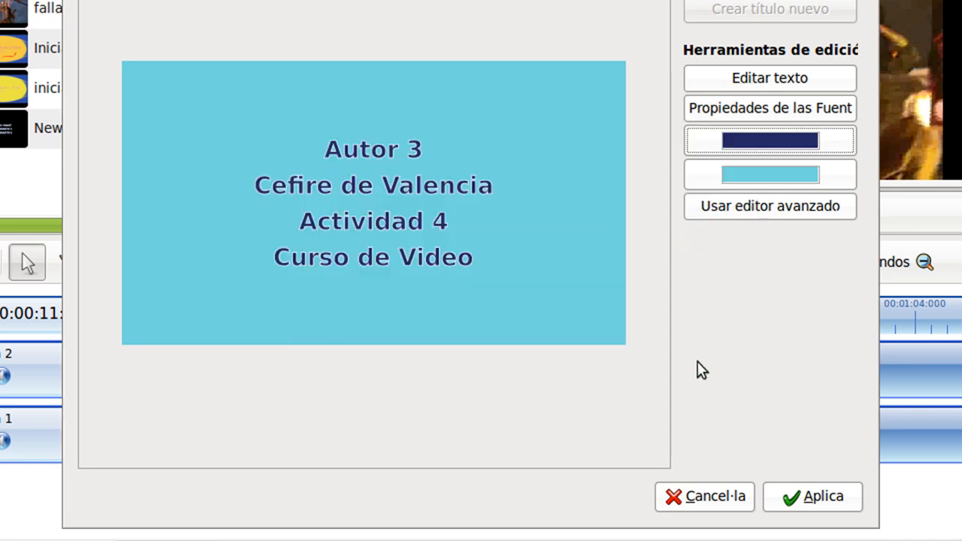
{"action": "left_click", "coordinate": [836, 502]}
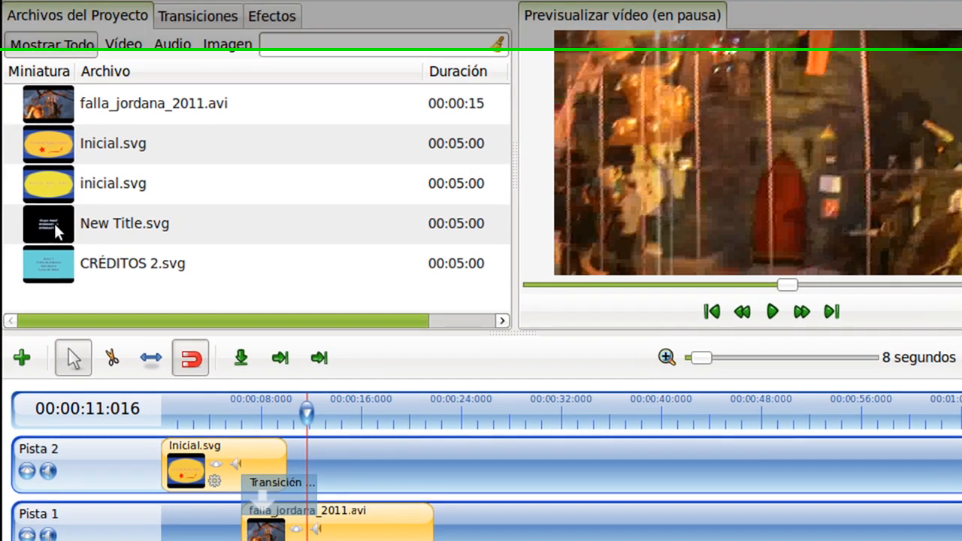
Place New Title.svg on Pista 2 at about 21 s and CRÉDITOS 2.svg on Pista 1 at about 25 s, after the video clip.
{"action": "left_click_drag", "start_coordinate": [54, 223], "coordinate": [452, 475]}
{"action": "left_click_drag", "start_coordinate": [453, 421], "coordinate": [448, 418]}
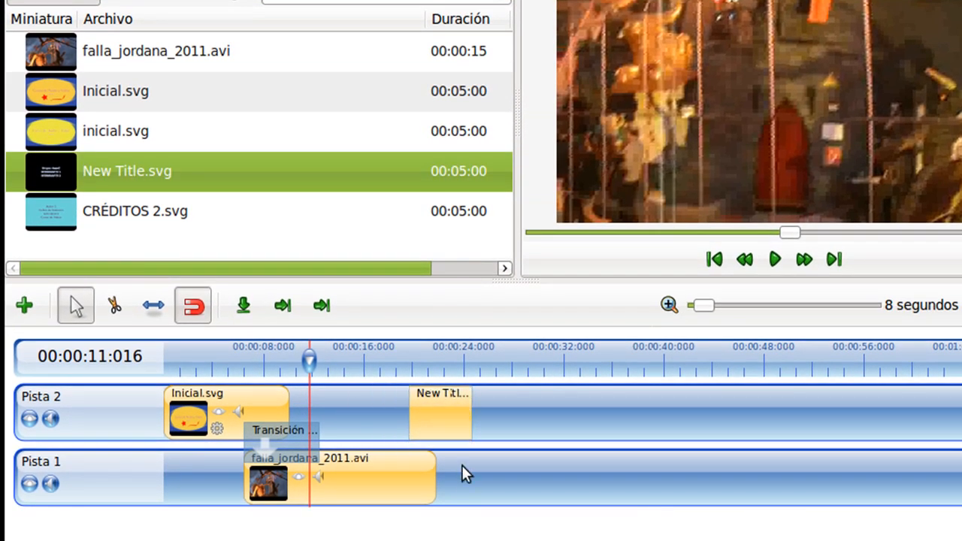
{"action": "left_click_drag", "start_coordinate": [69, 218], "coordinate": [506, 473]}
{"action": "left_click_drag", "start_coordinate": [455, 433], "coordinate": [471, 427]}
{"action": "left_click_drag", "start_coordinate": [512, 481], "coordinate": [519, 481]}
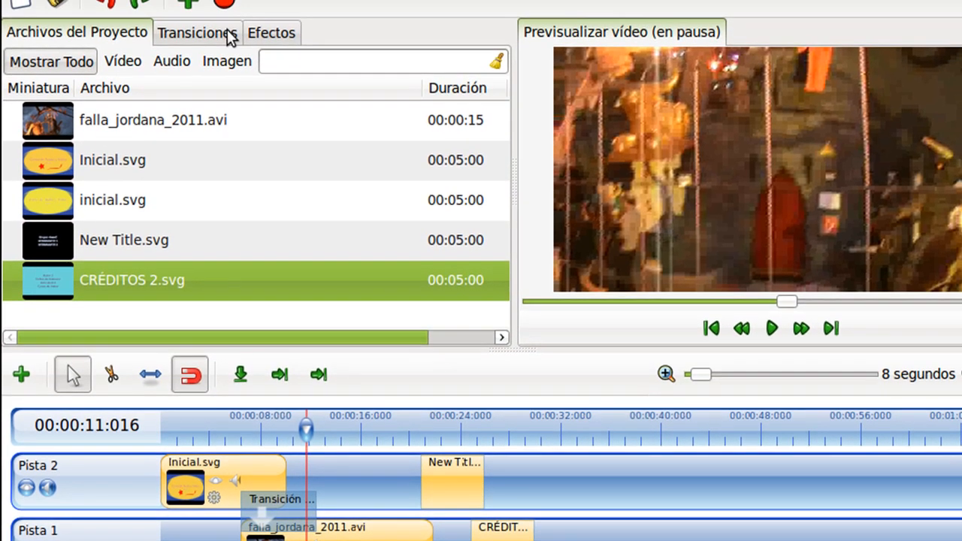
Add a Limpiar de abajo arriba transition after the video clip and a Transición en diagonal 1 transition over the CRÉDITOS 2 clip.
{"action": "left_click", "coordinate": [227, 33]}
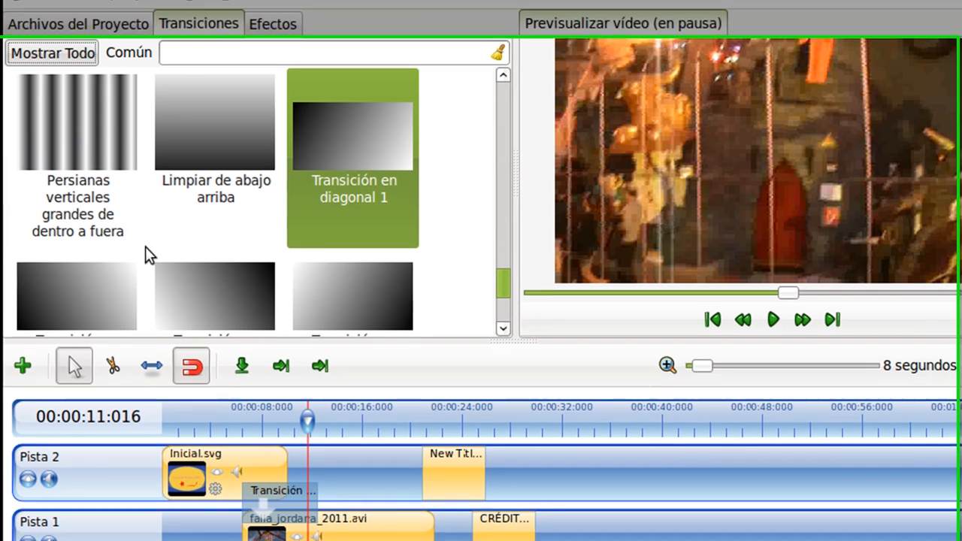
{"action": "scroll", "coordinate": [226, 105], "scroll_direction": "down", "scroll_amount": 1}
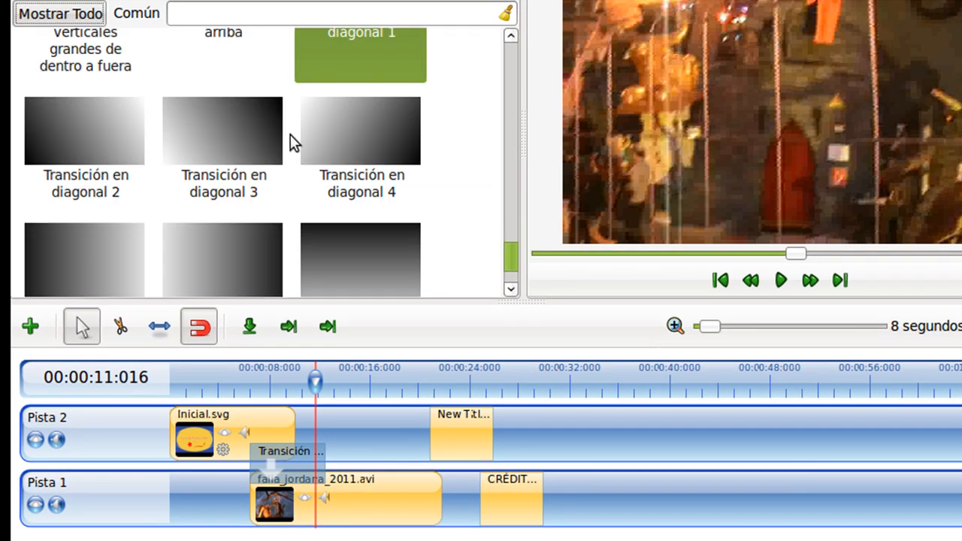
{"action": "left_click_drag", "start_coordinate": [218, 90], "coordinate": [440, 467]}
{"action": "left_click_drag", "start_coordinate": [338, 98], "coordinate": [510, 480]}
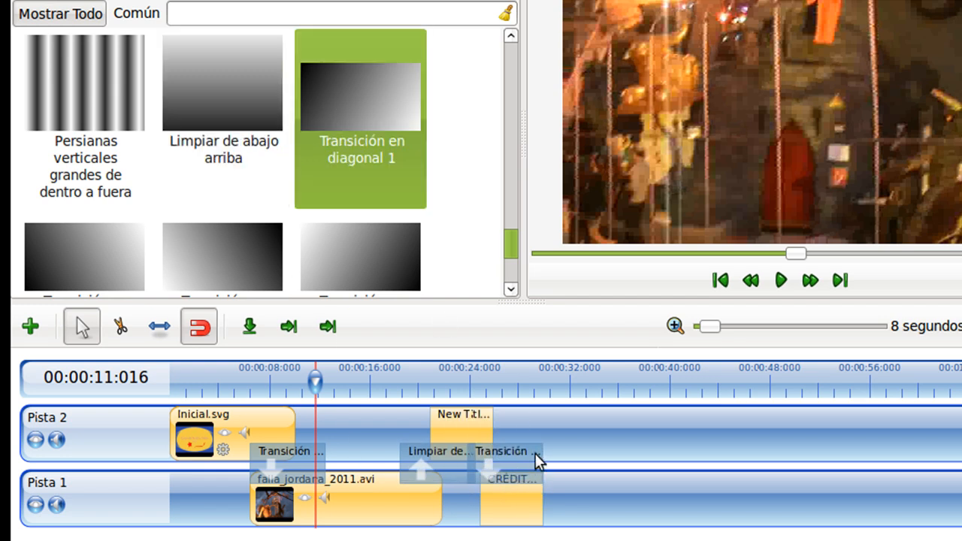
Nudge the CRÉDITOS 2 and New Title clips slightly later to line them up with the new transitions.
{"action": "left_click_drag", "start_coordinate": [511, 506], "coordinate": [523, 508]}
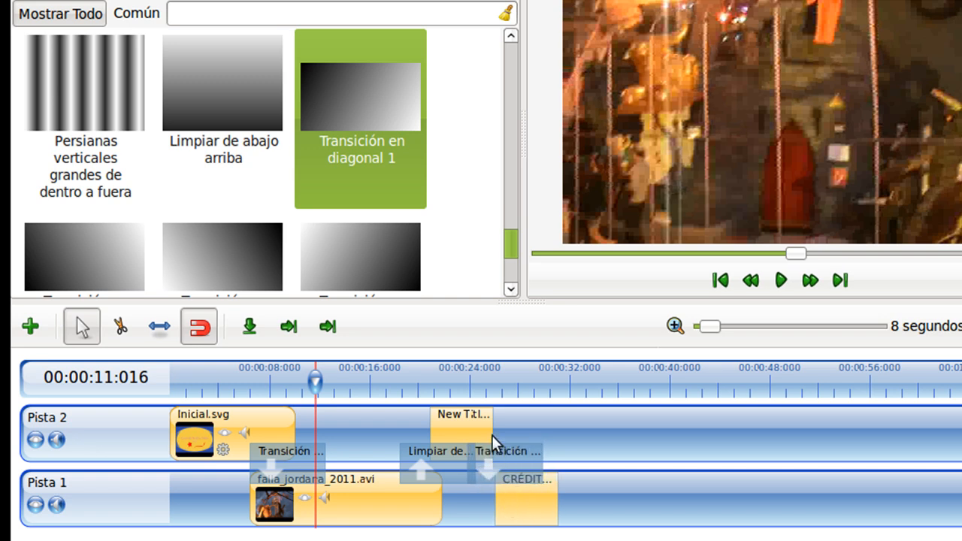
{"action": "left_click_drag", "start_coordinate": [476, 422], "coordinate": [483, 427]}
{"action": "left_click_drag", "start_coordinate": [529, 511], "coordinate": [526, 511]}
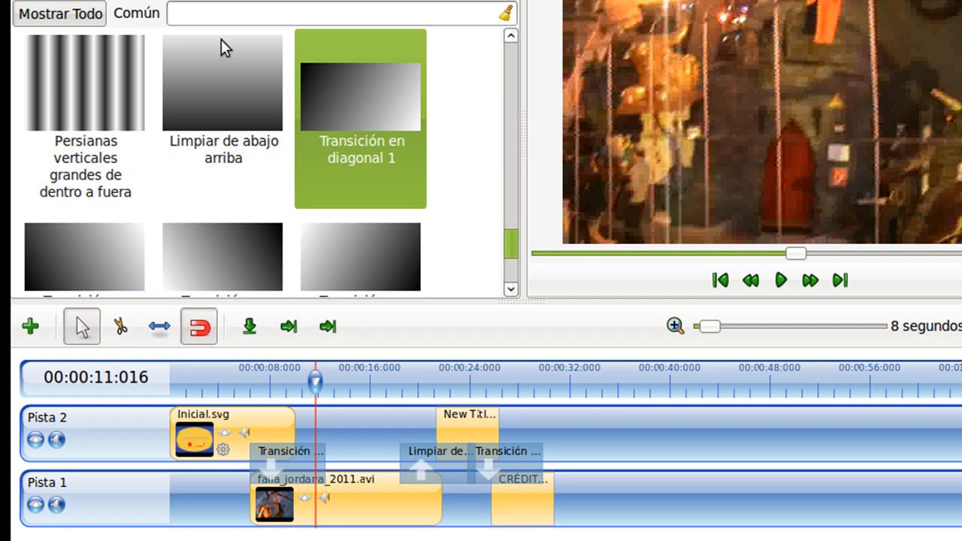
Apply an Animar motion preset to the New Title clip on Pista 2.
{"action": "right_click", "coordinate": [454, 429]}
{"action": "mouse_move", "coordinate": [535, 215]}
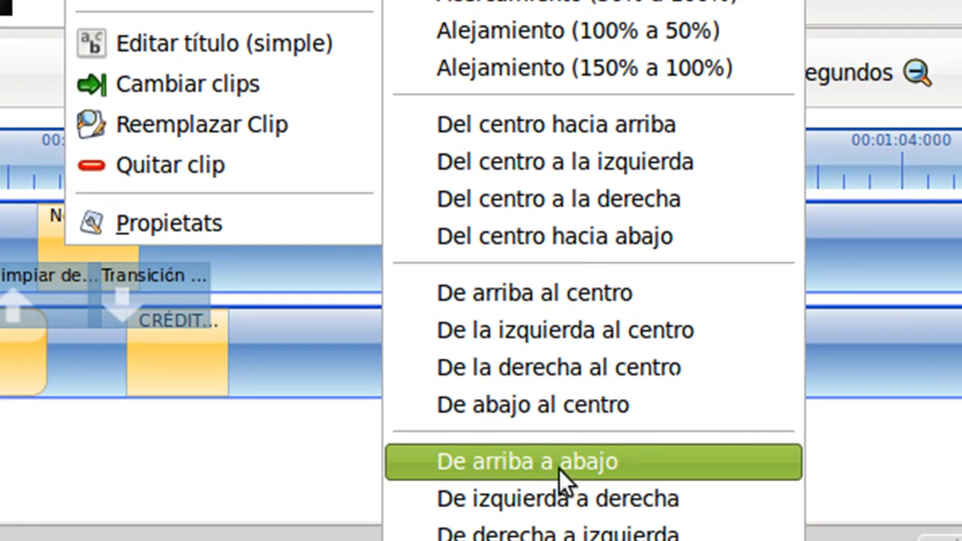
{"action": "left_click", "coordinate": [558, 469]}
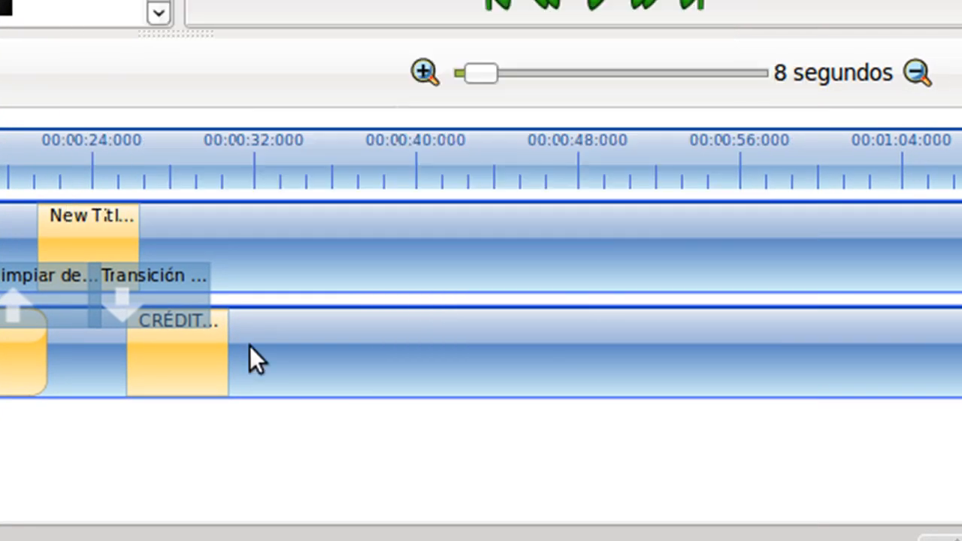
Animate the CRÉDITOS 2 clip with the De derecha a izquierda motion preset.
{"action": "right_click", "coordinate": [170, 369]}
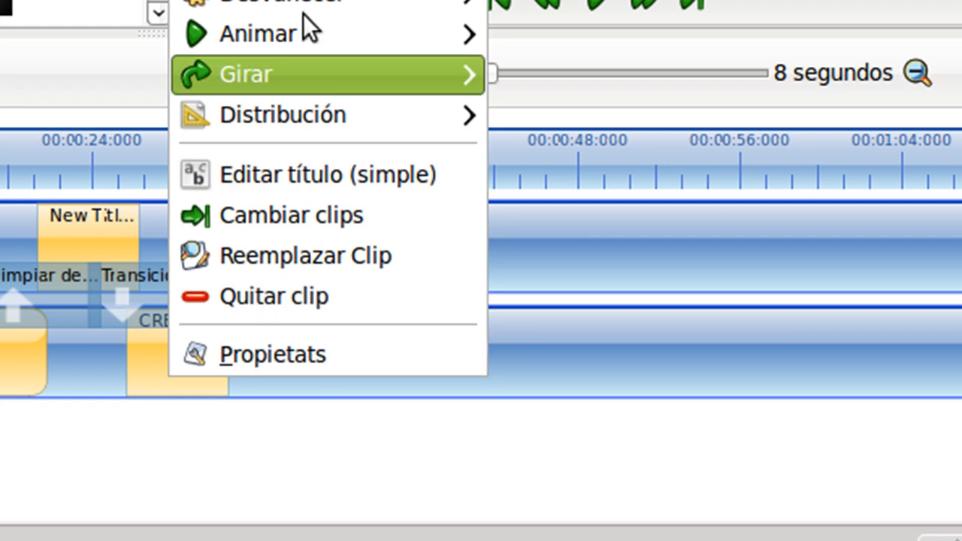
{"action": "mouse_move", "coordinate": [304, 4]}
{"action": "mouse_move", "coordinate": [301, 39]}
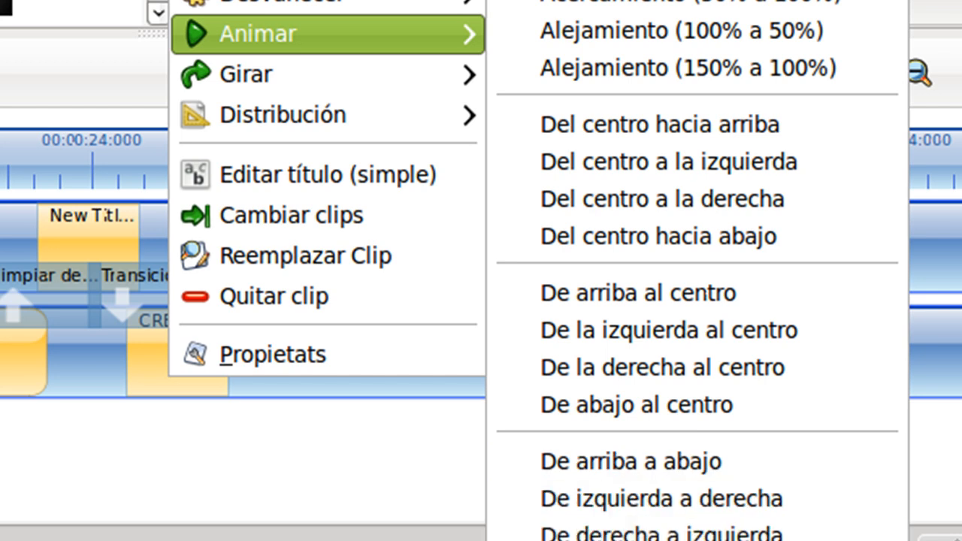
{"action": "left_click", "coordinate": [692, 540]}
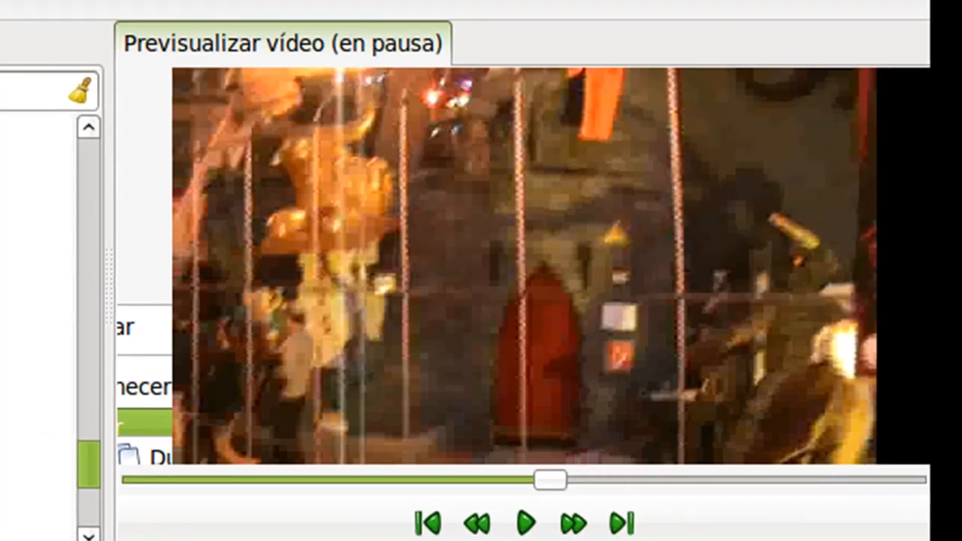
Play the project in the preview to review the result.
{"action": "left_click", "coordinate": [6, 171]}
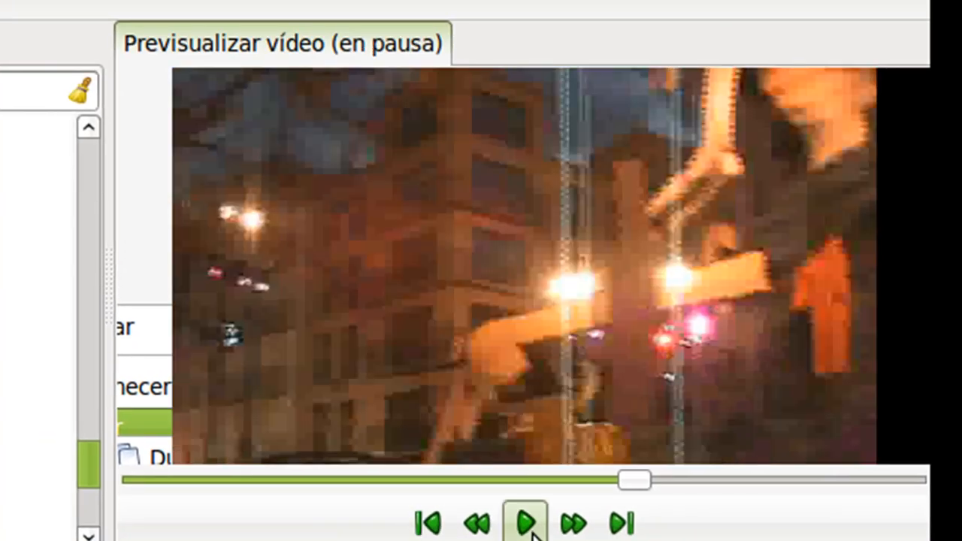
{"action": "left_click", "coordinate": [526, 523]}
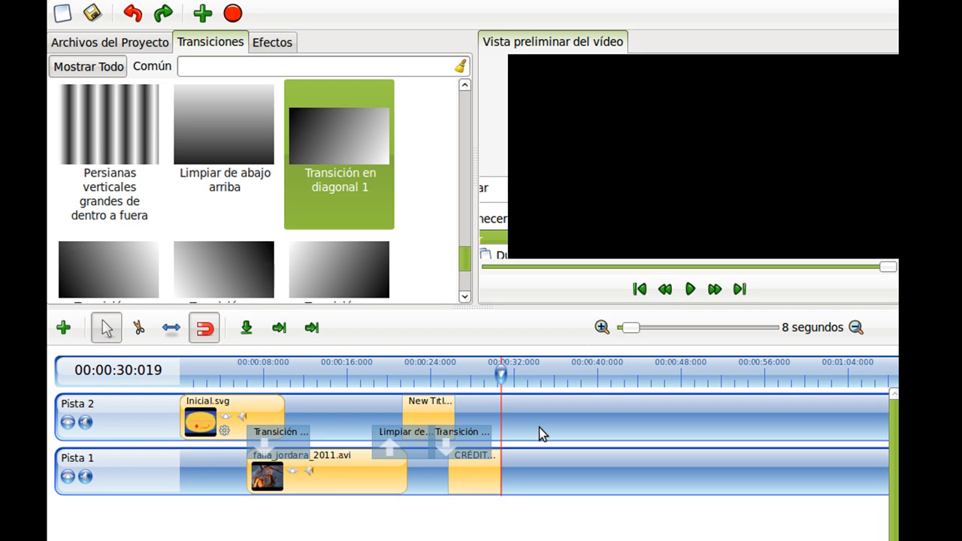
Create a new Bar 1 title template named subtitulo, with the playhead at about 14 s.
{"action": "left_click", "coordinate": [332, 387]}
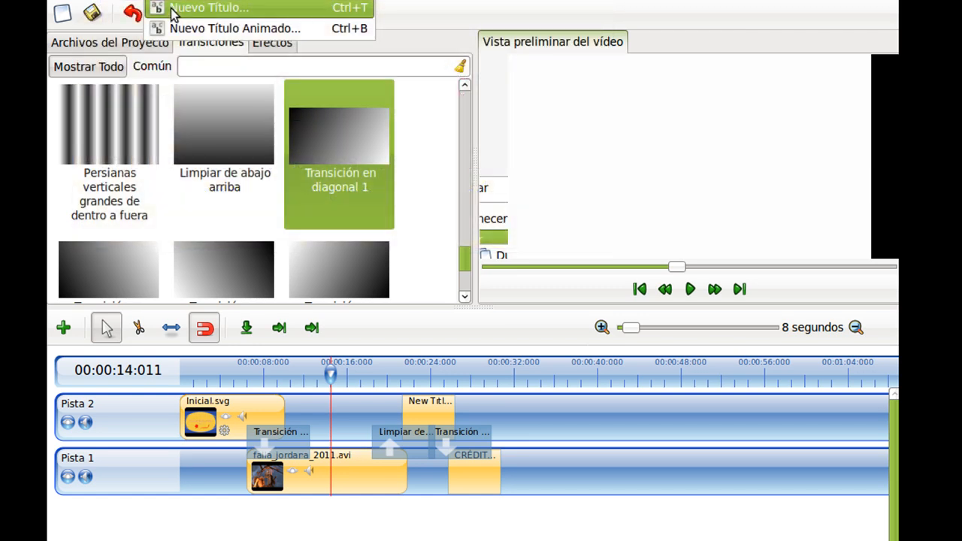
{"action": "left_click", "coordinate": [172, 12]}
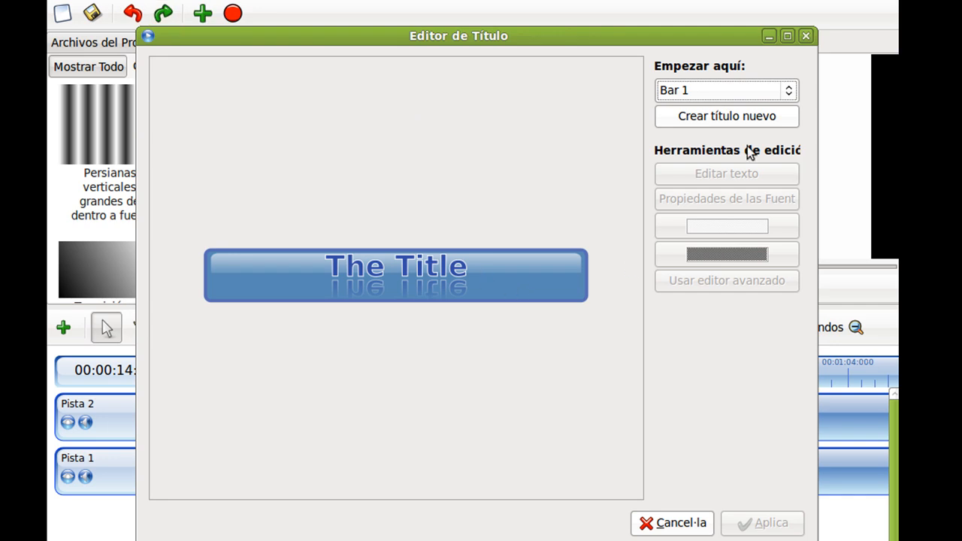
{"action": "left_click", "coordinate": [718, 116]}
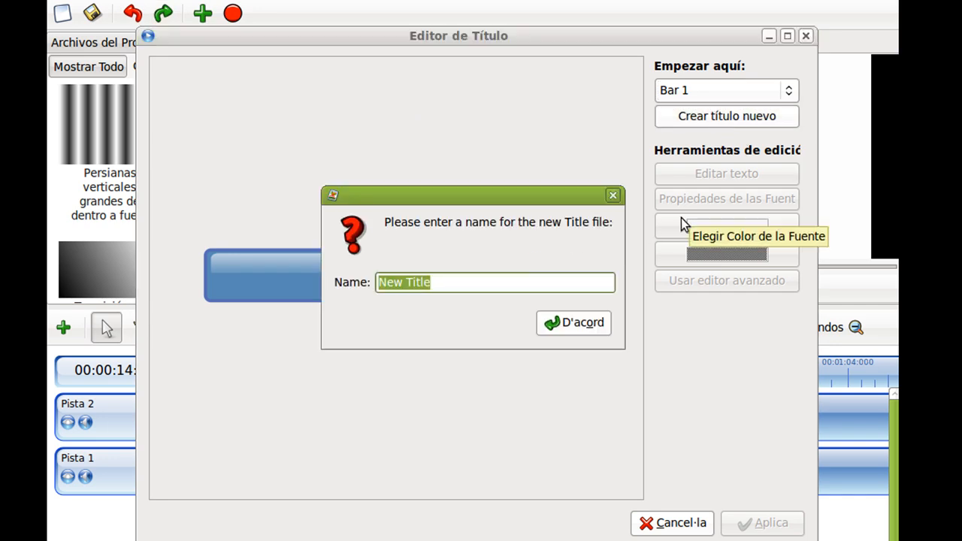
{"action": "type", "text": "subtitulo"}
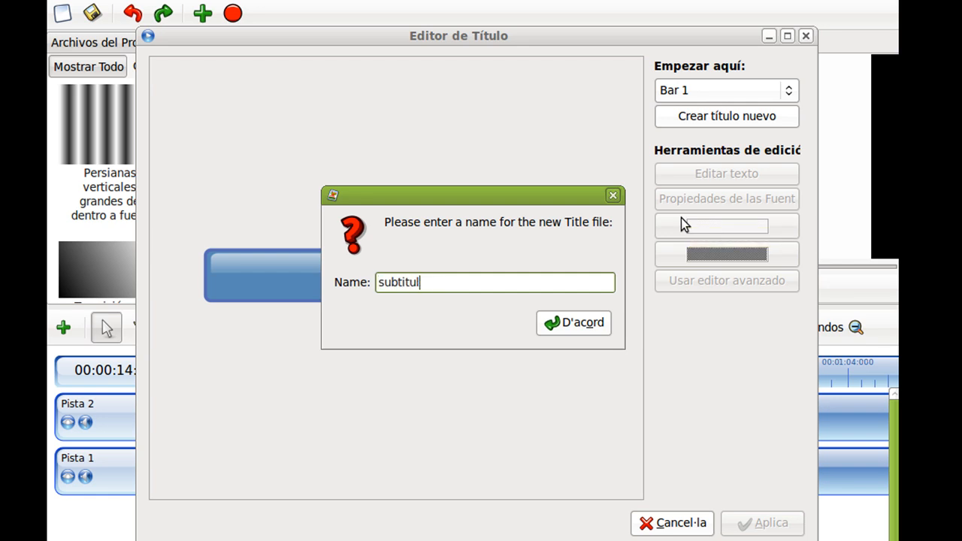
{"action": "left_click", "coordinate": [590, 325]}
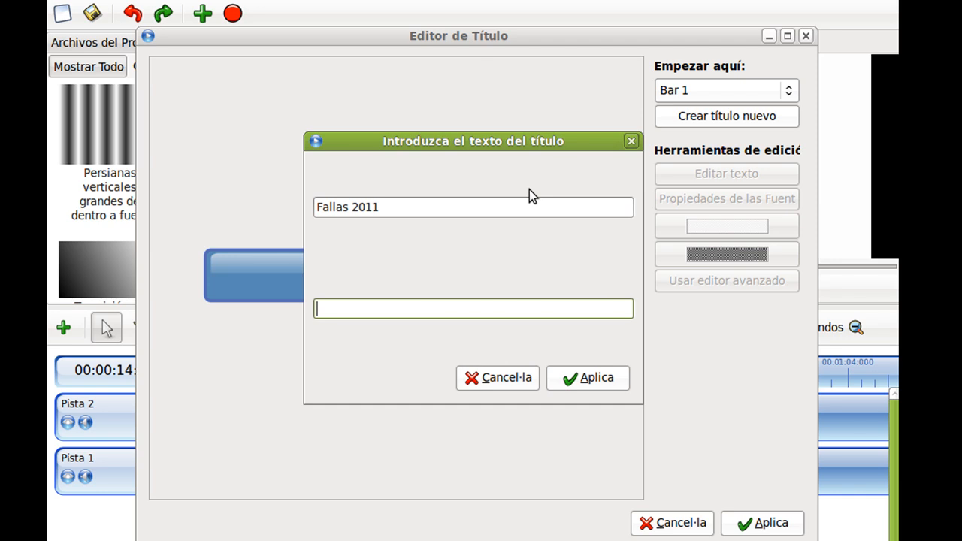
Enter "Na Jordana" as the title's second text line and save the subtitulo title.
{"action": "type", "text": "Na Jordana"}
{"action": "left_click", "coordinate": [601, 383]}
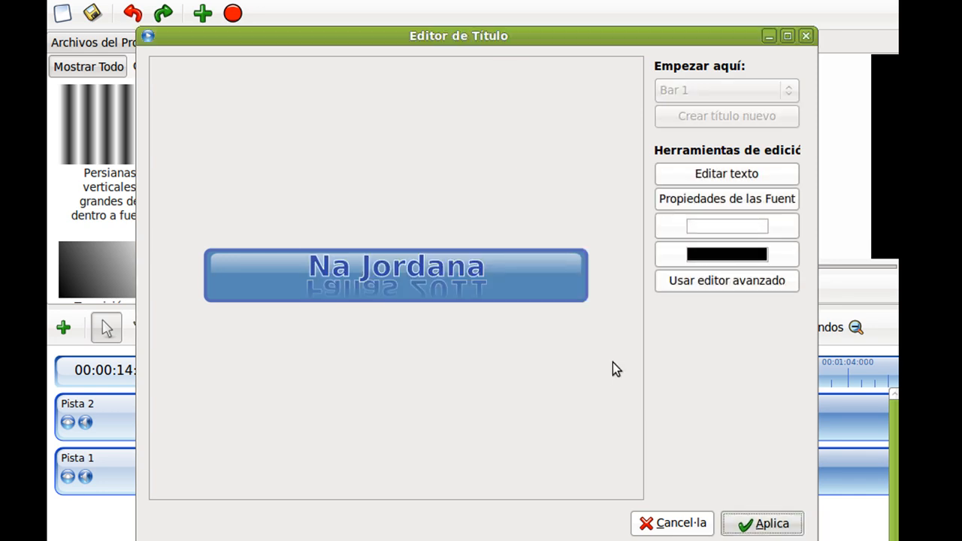
{"action": "key", "text": "Return"}
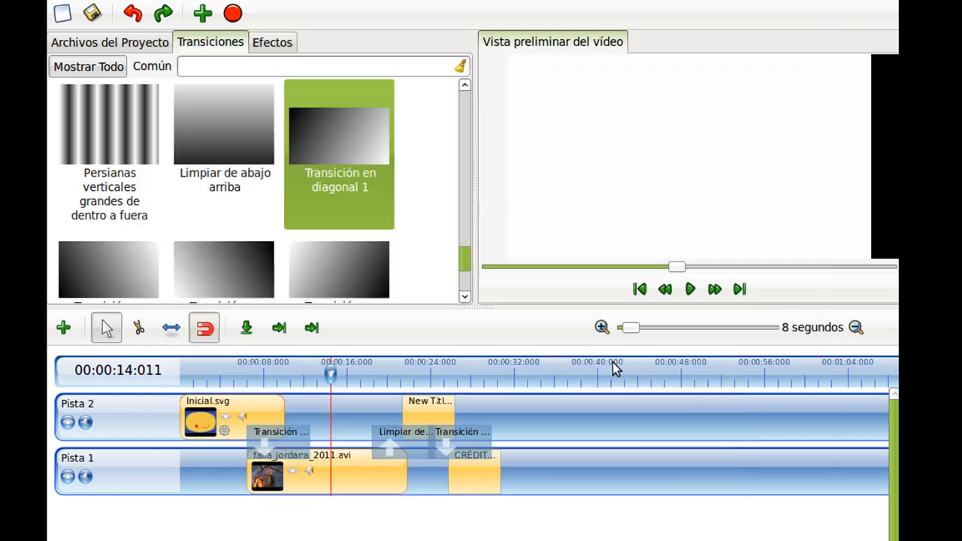
Place subtitulo.svg on Pista 2 at about 13 s, over the video clip.
{"action": "left_click", "coordinate": [135, 46]}
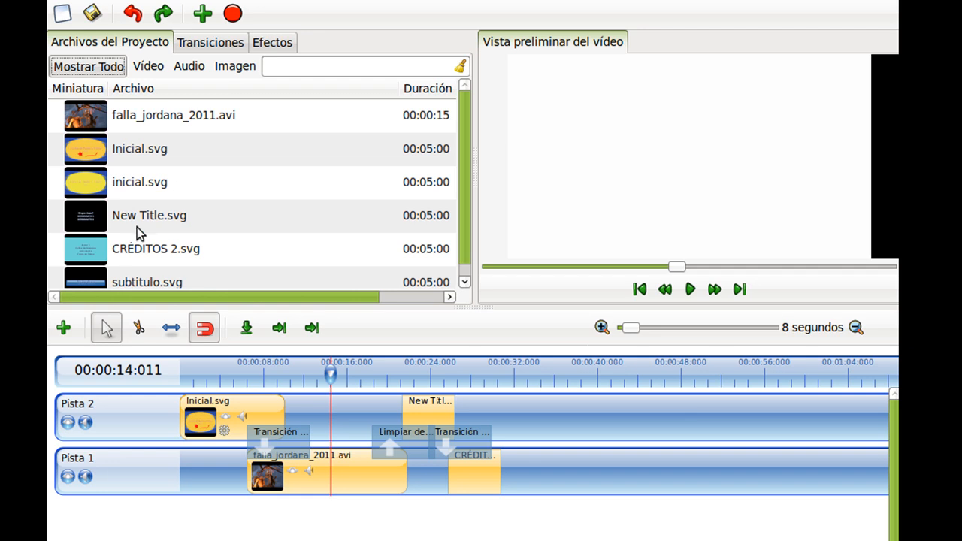
{"action": "scroll", "coordinate": [137, 227], "scroll_direction": "down", "scroll_amount": 1}
{"action": "left_click_drag", "start_coordinate": [117, 278], "coordinate": [353, 415]}
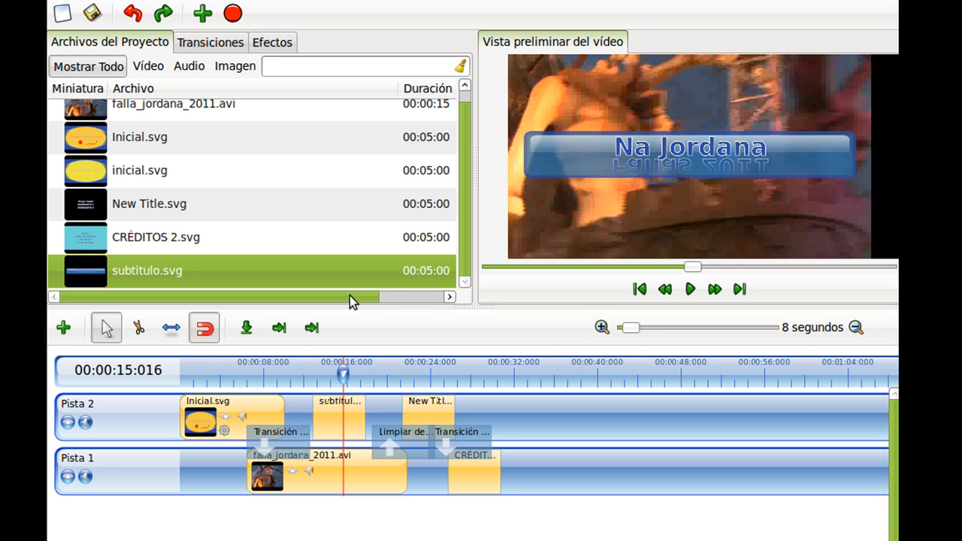
Open the Export Video dialog and switch to its Avanzado settings.
{"action": "left_click", "coordinate": [325, 373]}
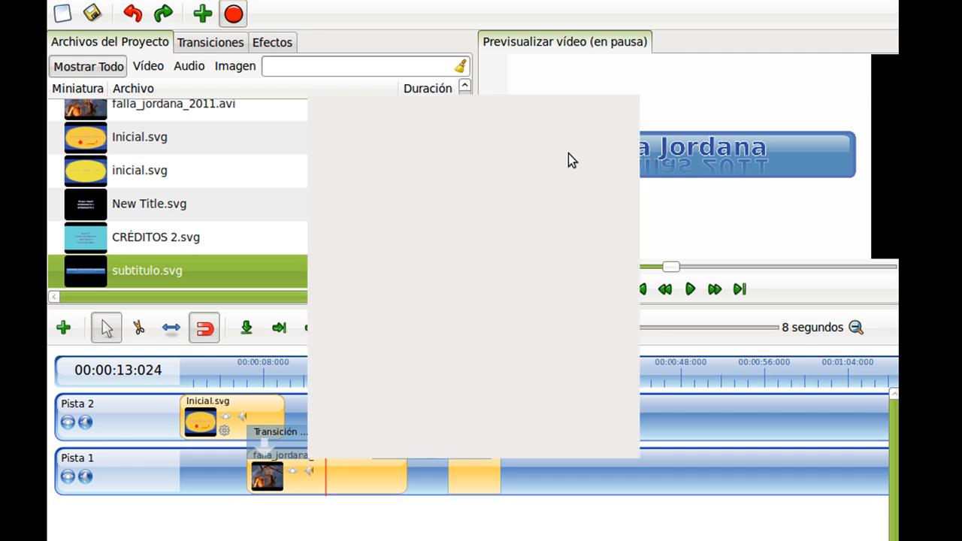
{"action": "left_click", "coordinate": [552, 178]}
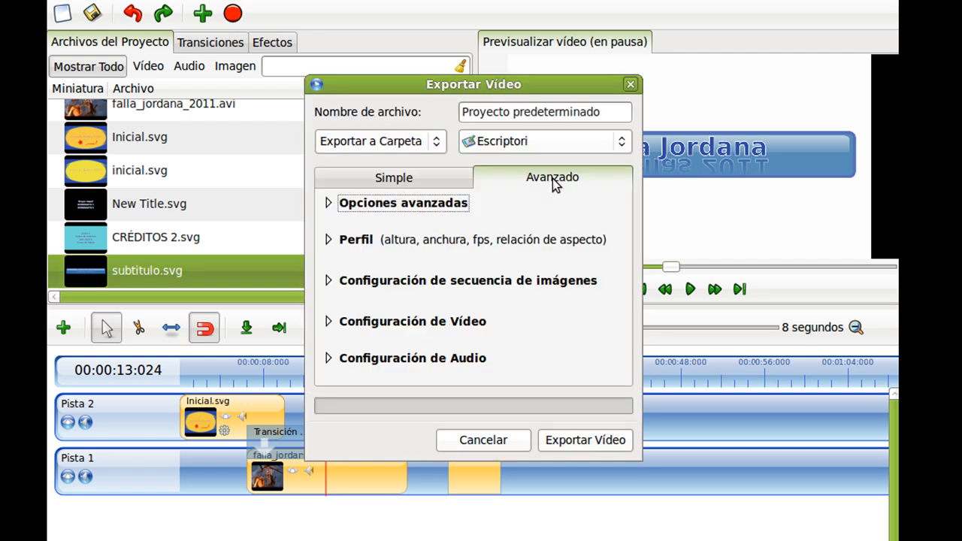